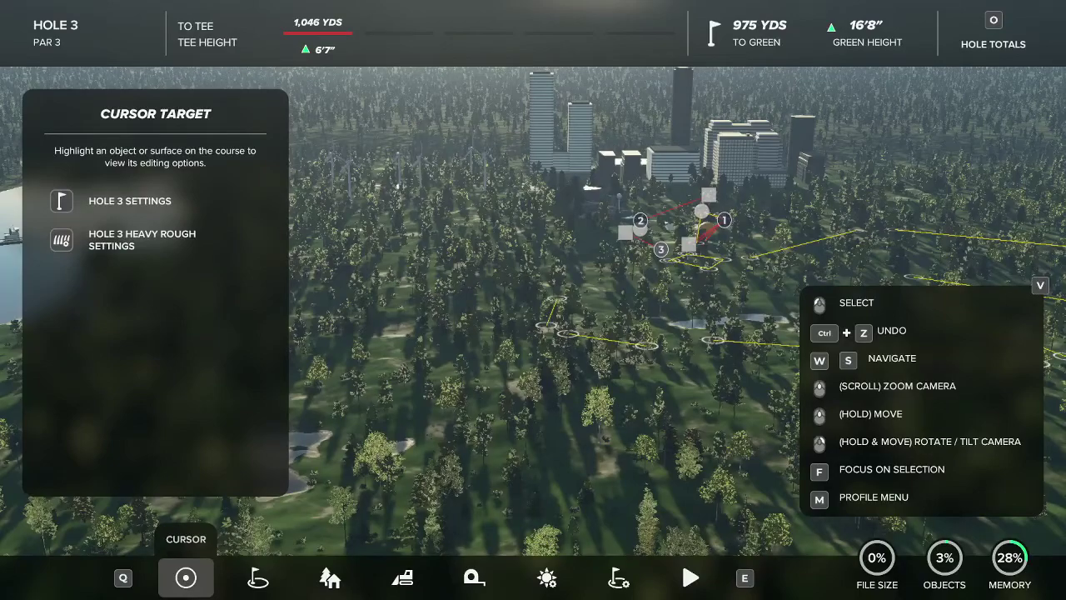
Examine the existing layout of holes 1 to 3 and the open wooded ground beyond hole 3.
right_click_drag(547, 270, 558, 292)
scroll(610, 161, "up", 5)
scroll(609, 160, "down", 10)
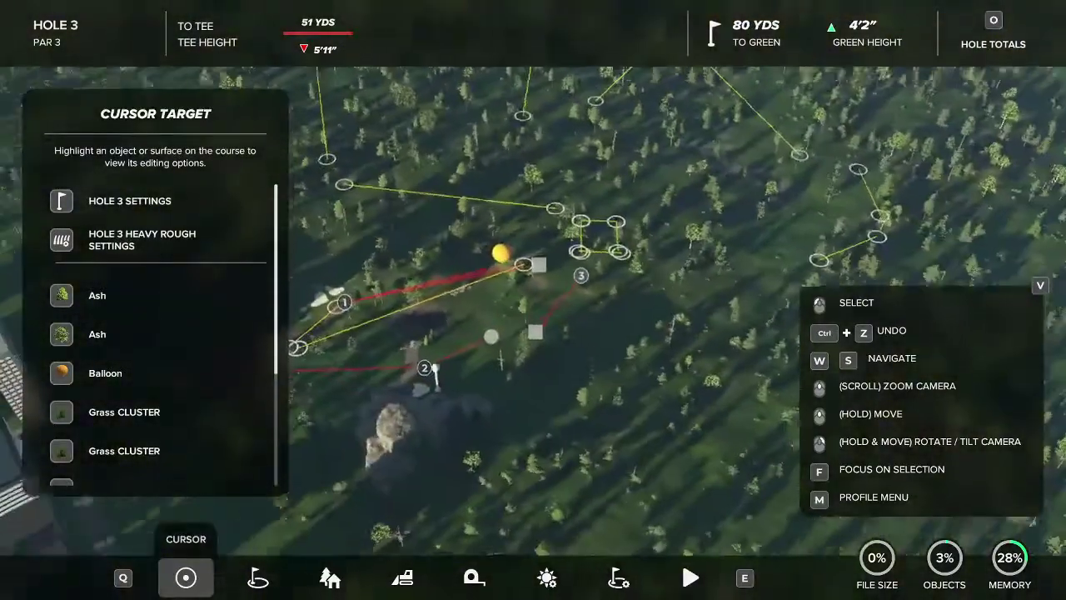
right_click_drag(546, 300, 553, 300)
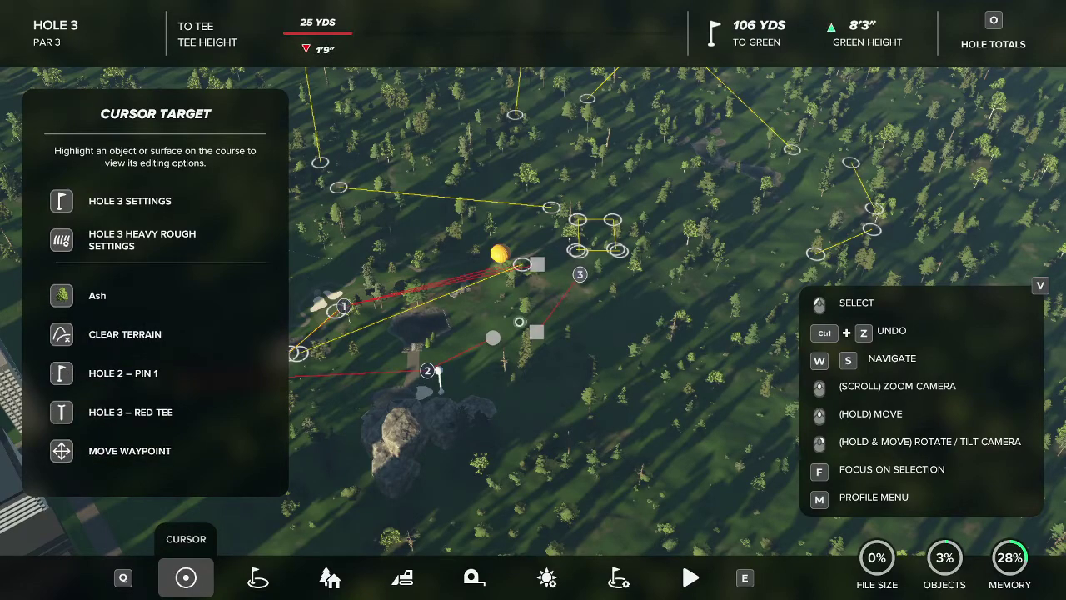
scroll(598, 278, "up", 8)
right_click_drag(598, 279, 554, 317)
scroll(508, 326, "down", 5)
scroll(508, 327, "up", 5)
scroll(508, 326, "down", 5)
scroll(471, 481, "down", 6)
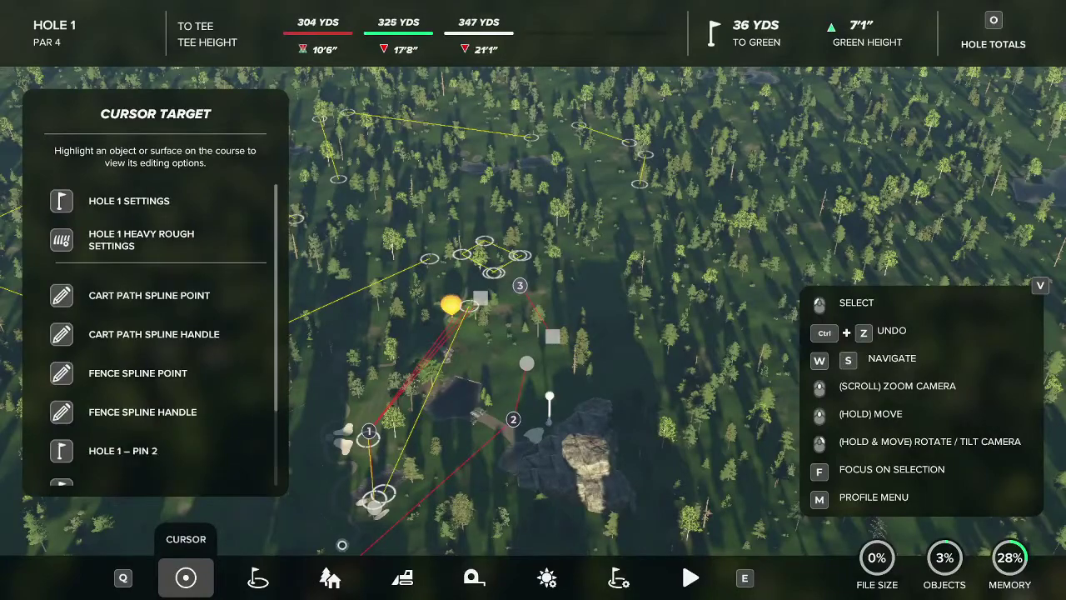
Create hole 4 as a par 4 beyond hole 3, placing its tee, one fairway waypoint and the green about 442 yards from the white tee.
key("e")
key("e")
key("q")
left_click(159, 200)
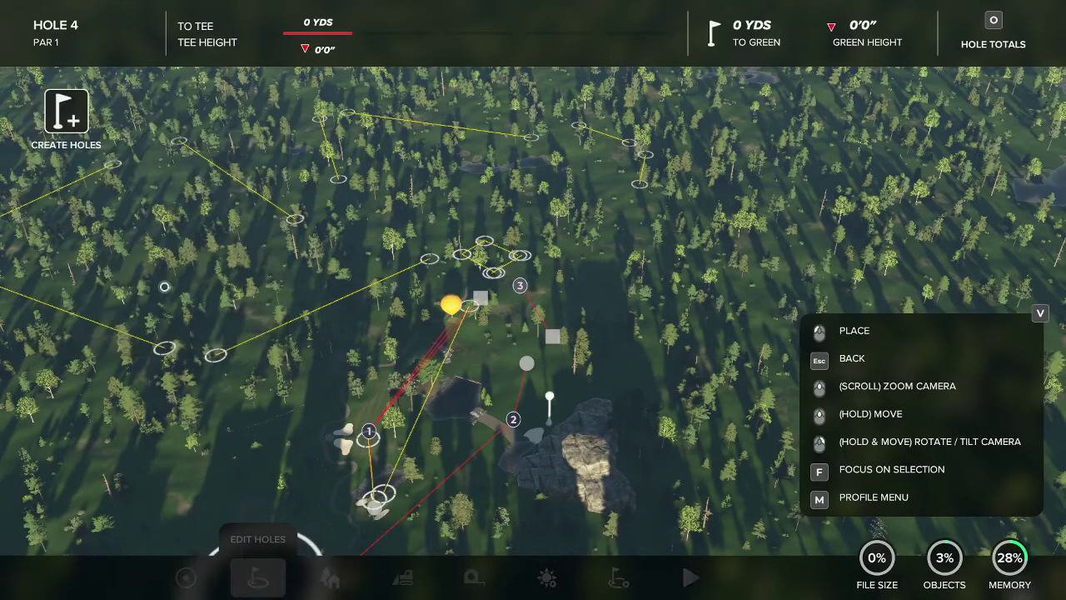
scroll(573, 222, "up", 5)
scroll(537, 265, "down", 5)
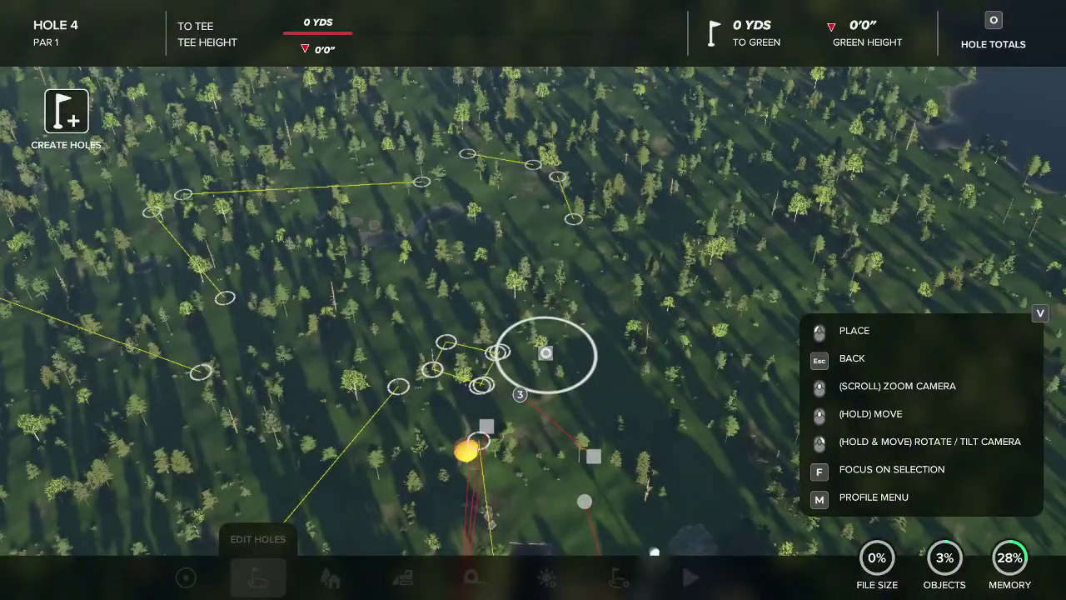
left_click(545, 353)
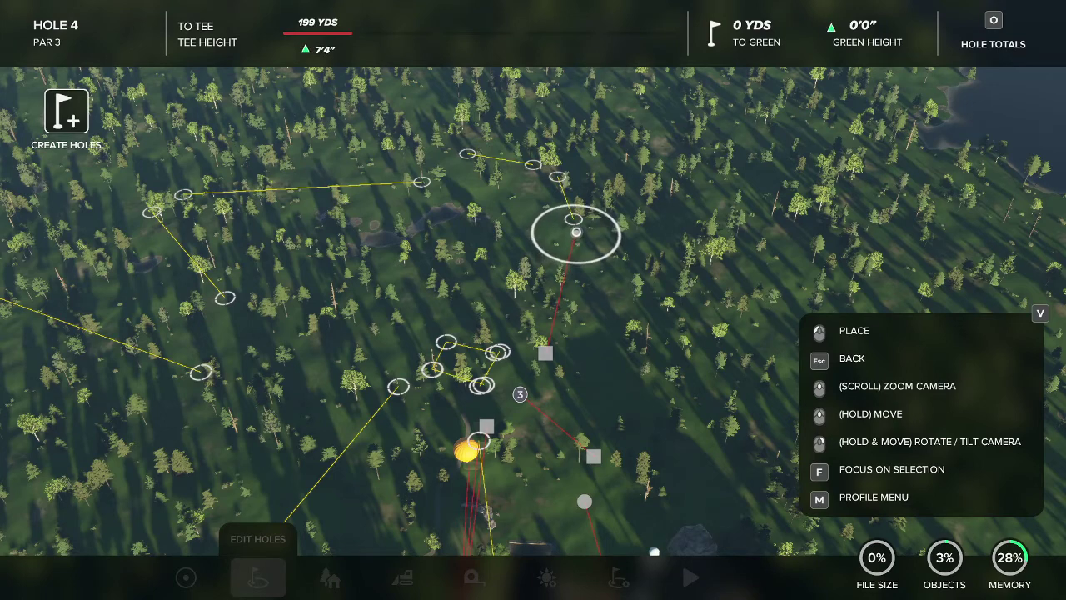
left_click(574, 224)
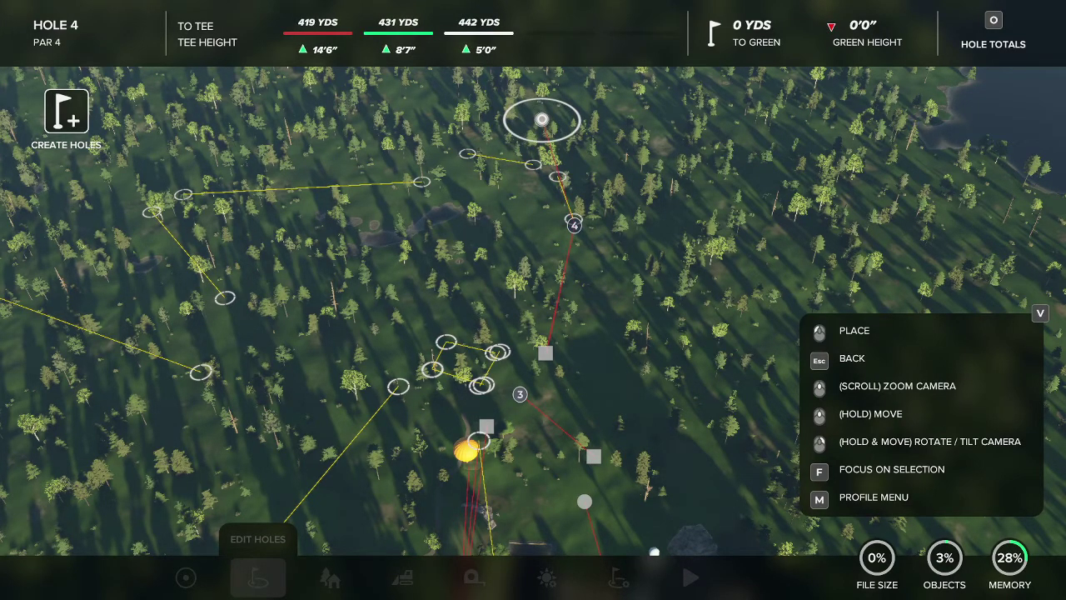
left_click(541, 121)
key("Escape")
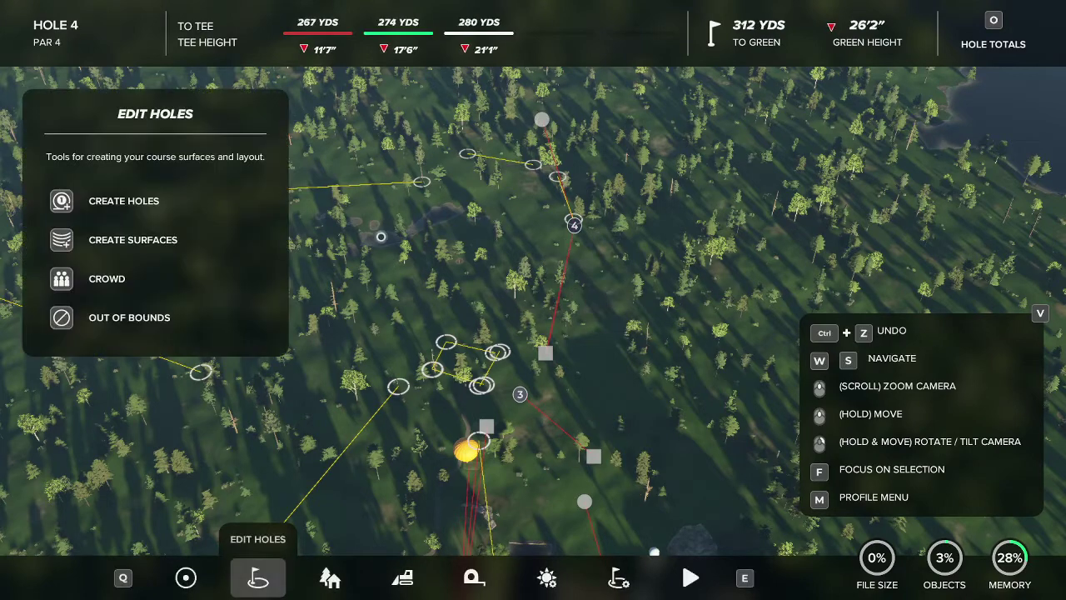
left_click(402, 577)
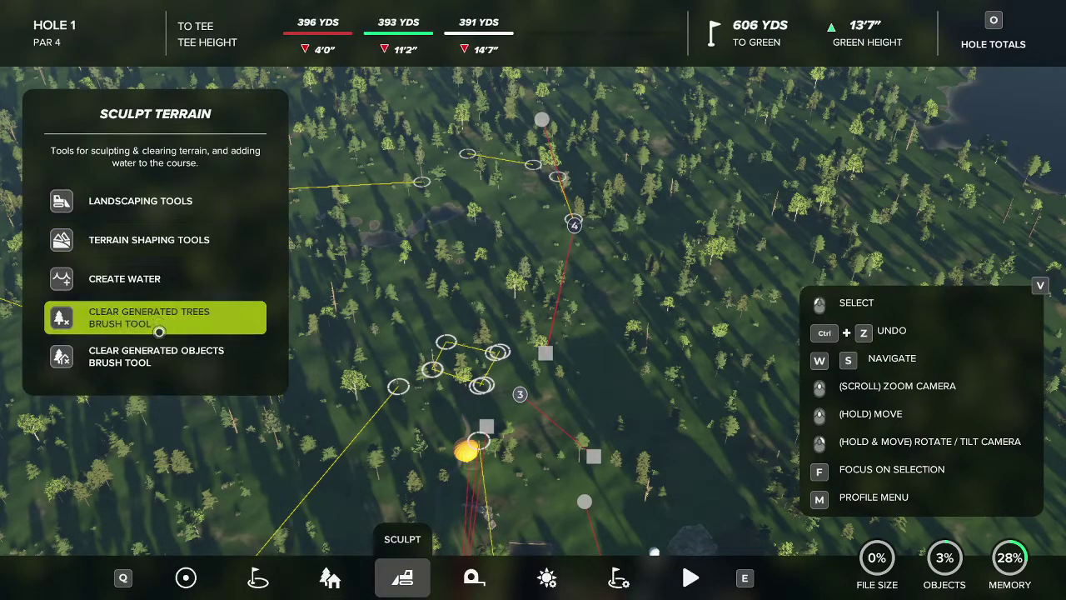
left_click(133, 357)
left_click(81, 177)
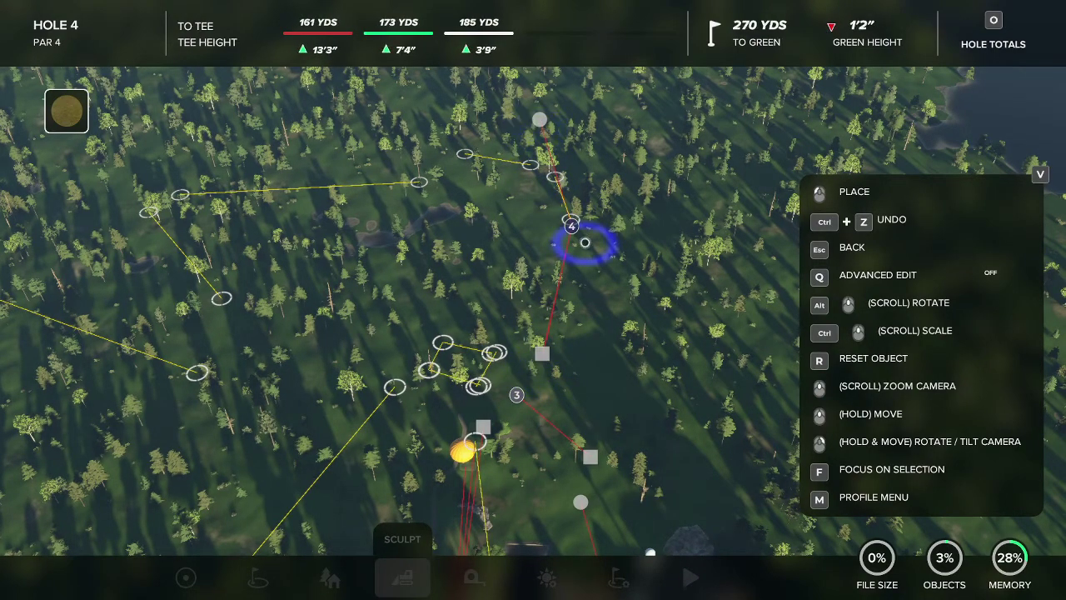
scroll(559, 184, "up", 10)
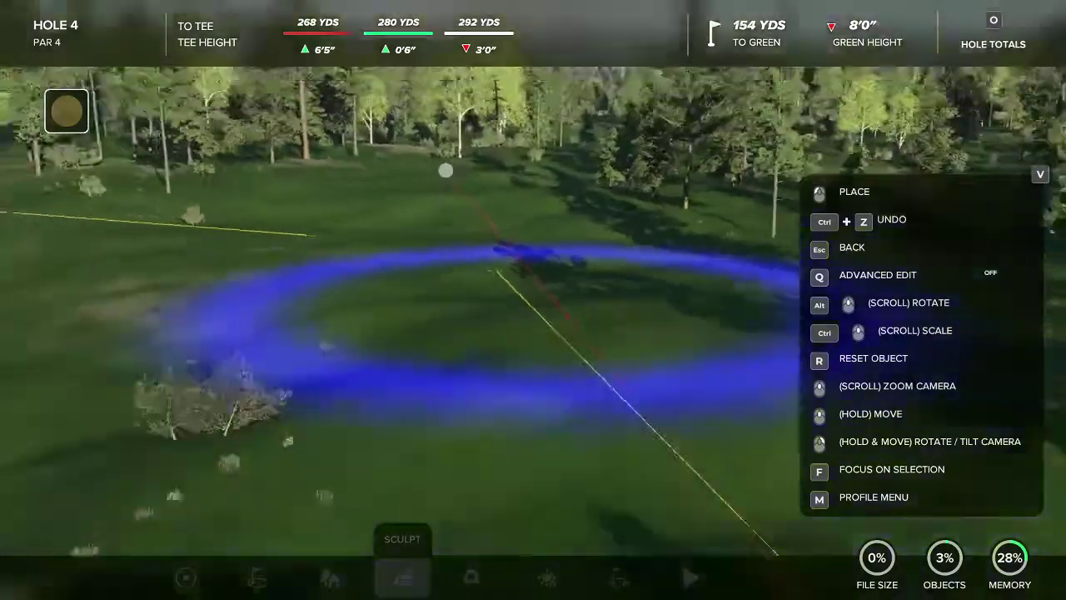
scroll(491, 326, "down", 5)
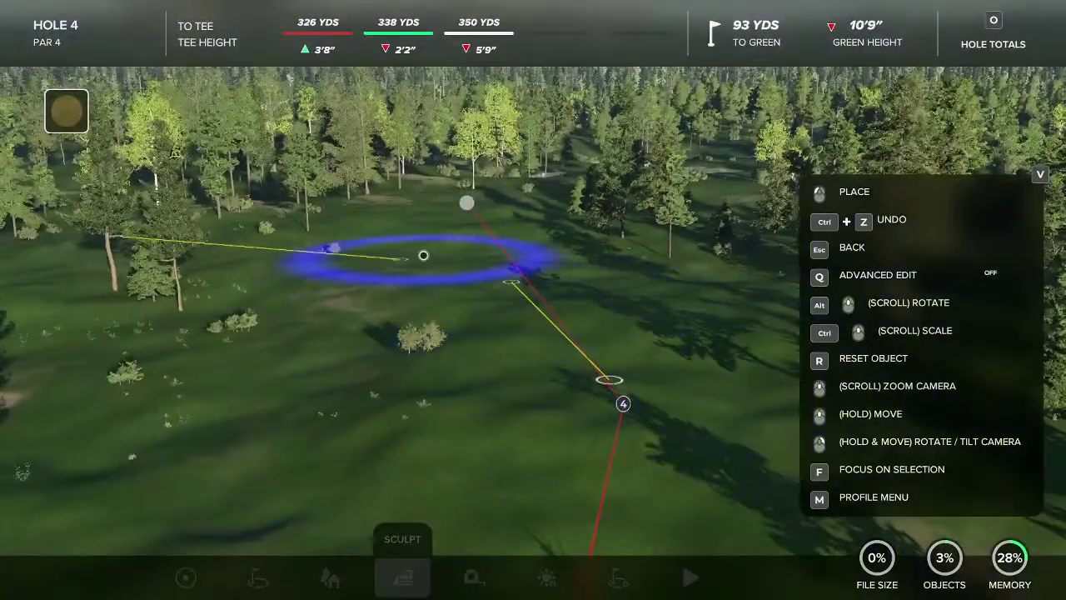
key("Escape")
Choose the Landscape Flatten tool with the soft-edged irregular brush and enlarge it over the fairway just short of hole 4's waypoint.
mouse_move(582, 466)
right_mouse_down()
mouse_move(516, 392)
mouse_move(633, 450)
right_mouse_up()
mouse_move(569, 377)
right_mouse_down()
mouse_move(466, 325)
mouse_move(583, 383)
mouse_move(569, 378)
right_mouse_up()
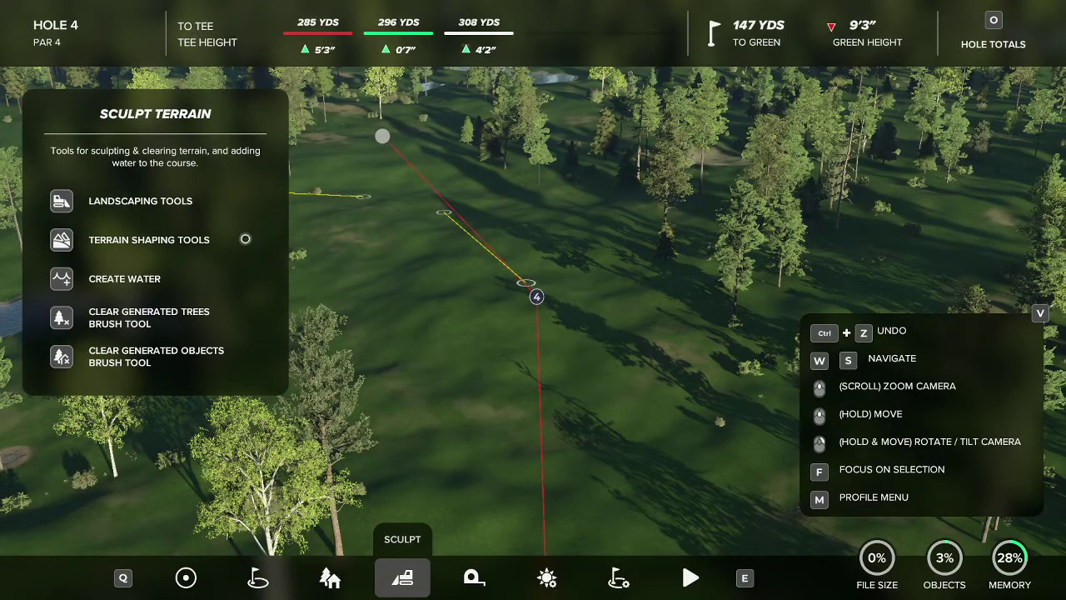
left_click(178, 200)
left_click(166, 239)
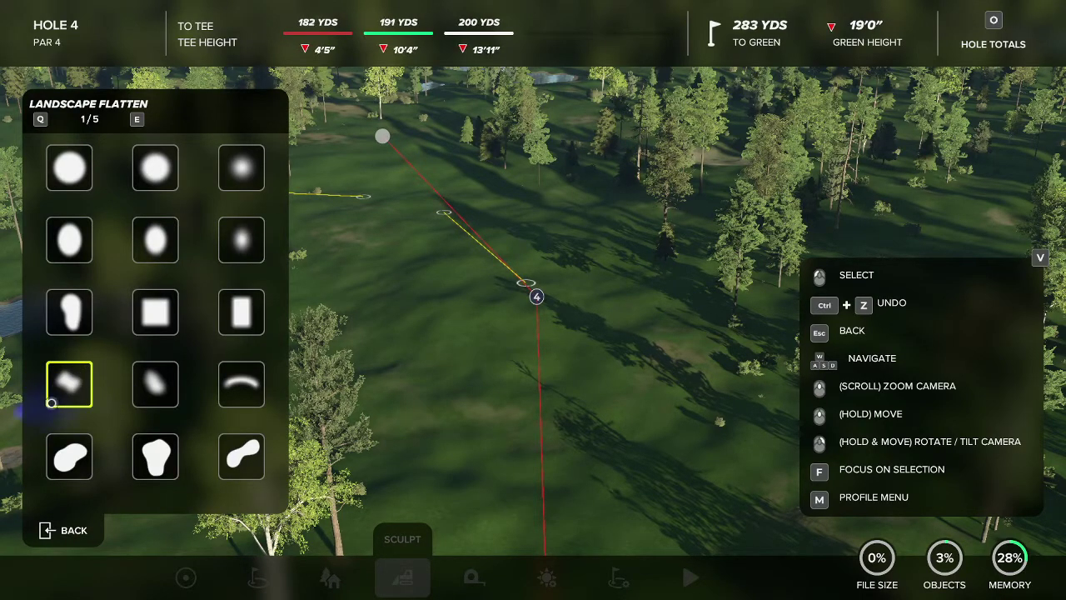
left_click(65, 383)
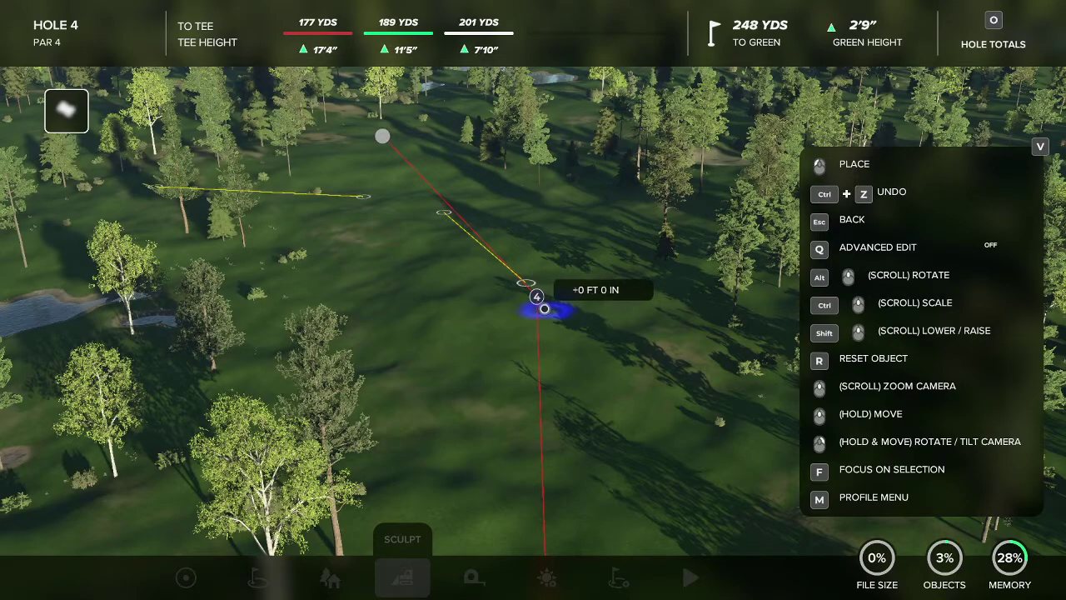
scroll(541, 304, "up", 5)
scroll(536, 309, "down", 10)
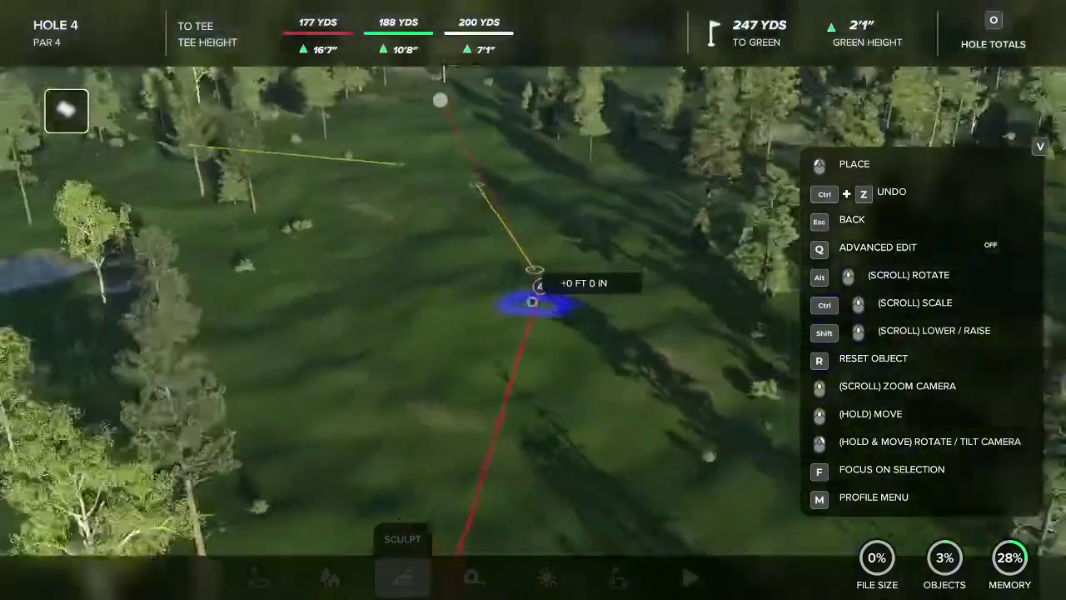
scroll(530, 325, "up", 10)
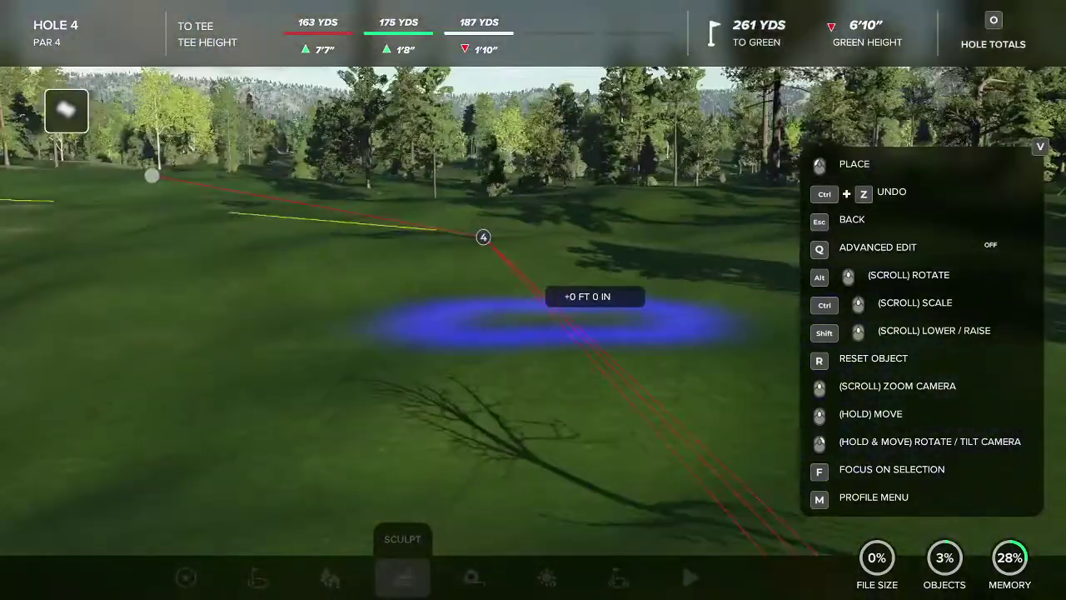
scroll(536, 310, "down", 5)
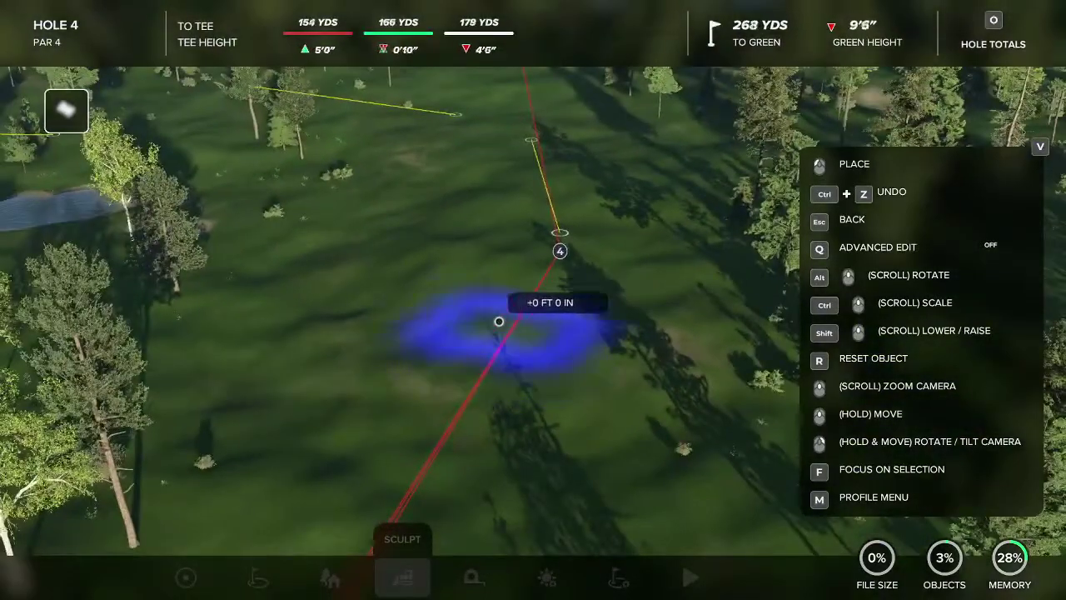
Flatten the fairway between hole 4's tees and its waypoint with the enlarged brush at +0 ft 0 in.
mouse_move(525, 244)
right_mouse_down()
mouse_move(521, 358)
mouse_move(504, 408)
mouse_move(518, 329)
mouse_move(520, 358)
right_mouse_up()
right_click_drag(571, 312, 522, 309)
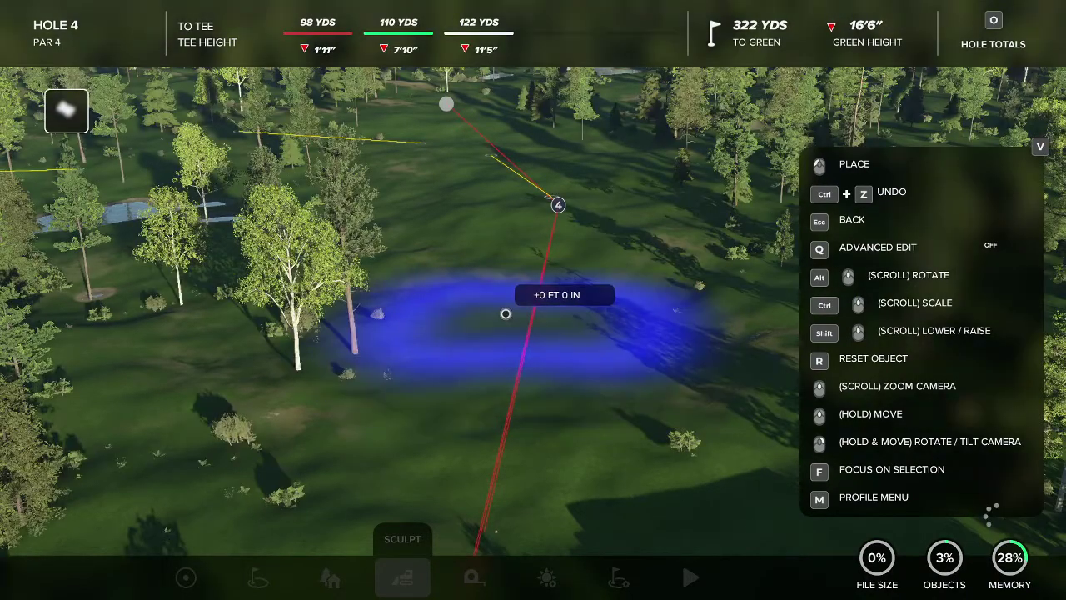
mouse_move(633, 123)
right_mouse_down()
mouse_move(583, 442)
mouse_move(561, 356)
mouse_move(589, 319)
mouse_move(556, 331)
right_mouse_up()
scroll(564, 328, "up", 2)
scroll(564, 329, "up", 3)
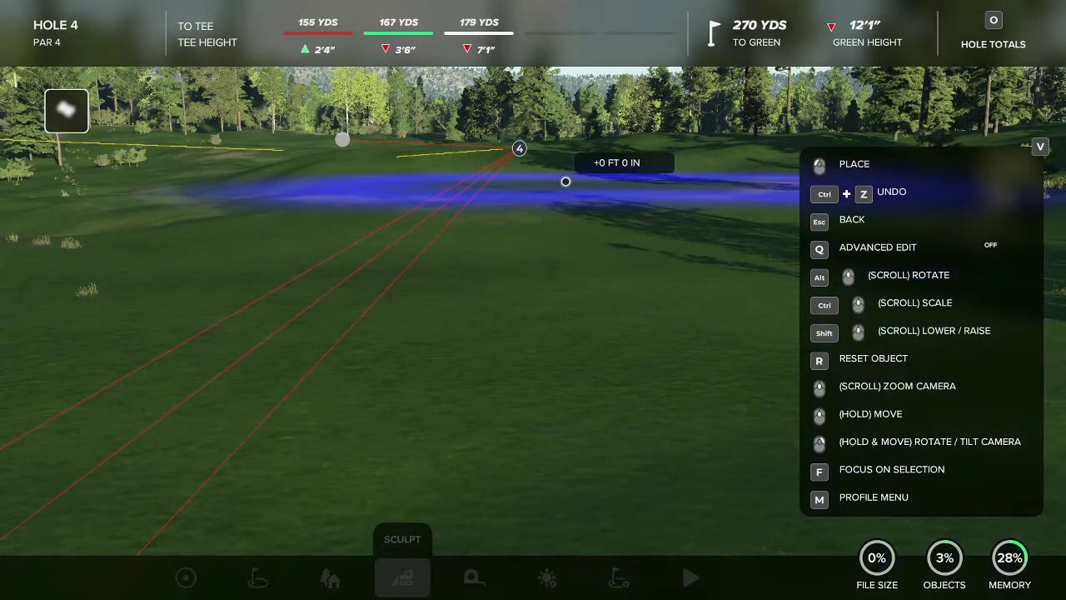
left_click(565, 173)
Inspect the terrain along hole 4 from the side and at ground level, checking the slopes from tee to waypoint.
mouse_move(556, 96)
right_mouse_down()
mouse_move(579, 42)
mouse_move(774, 49)
right_mouse_up()
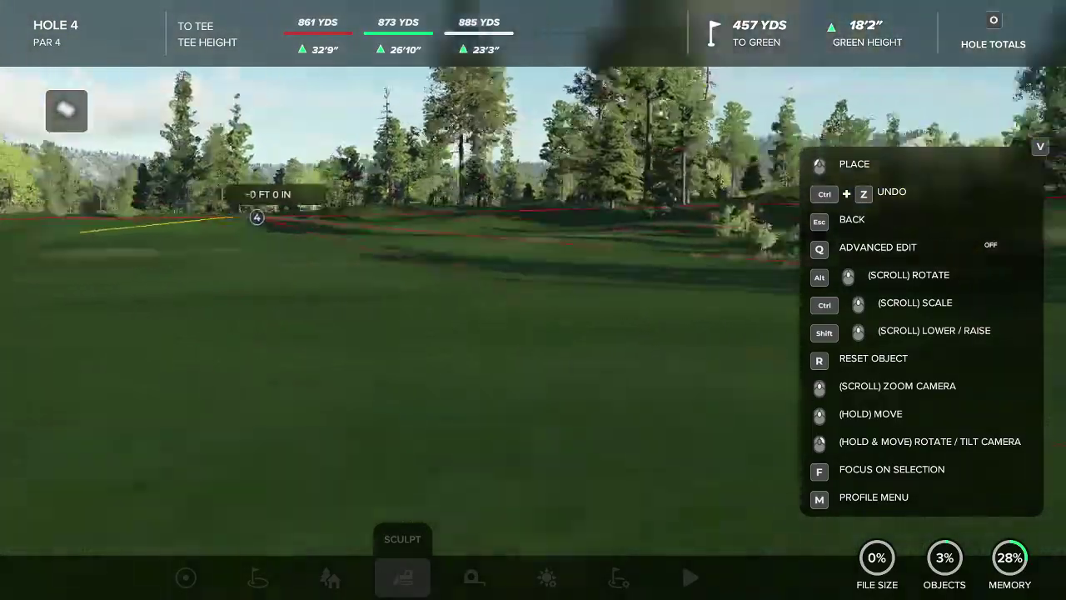
scroll(513, 311, "down", 10)
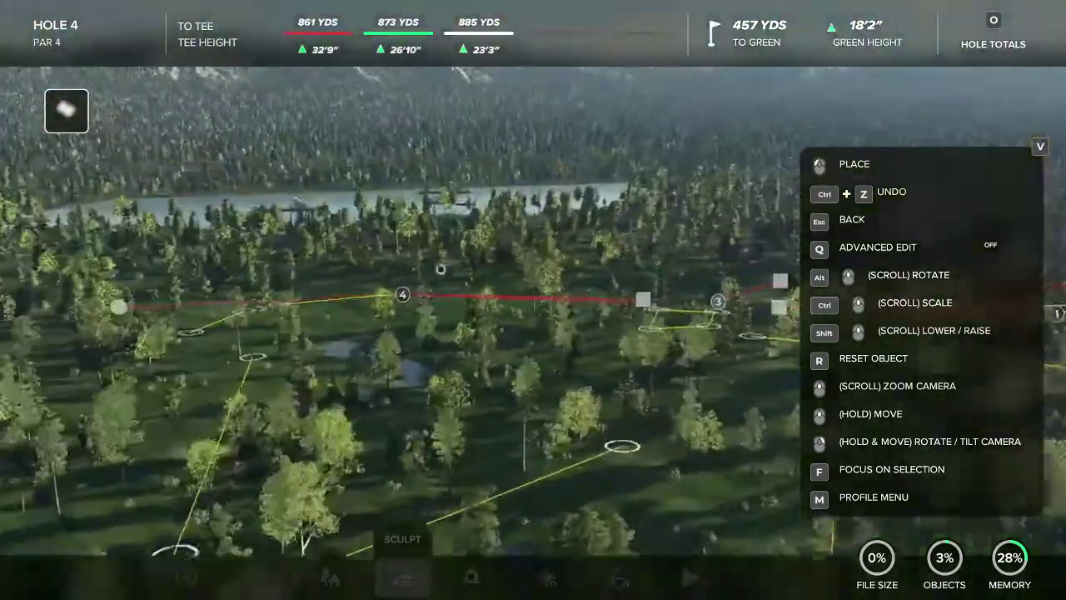
scroll(442, 269, "up", 8)
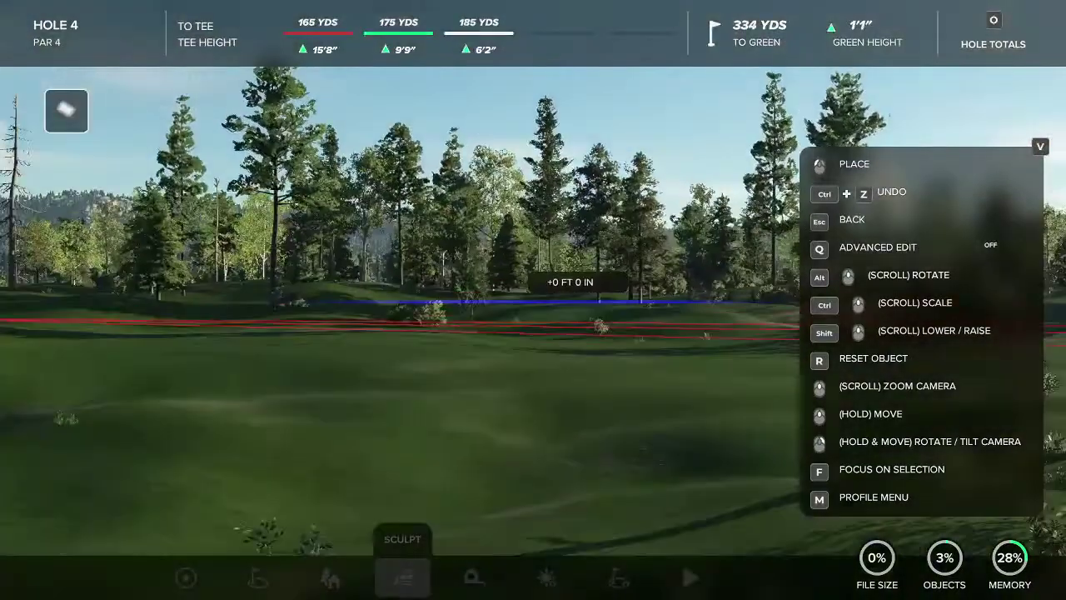
scroll(539, 347, "up", 3)
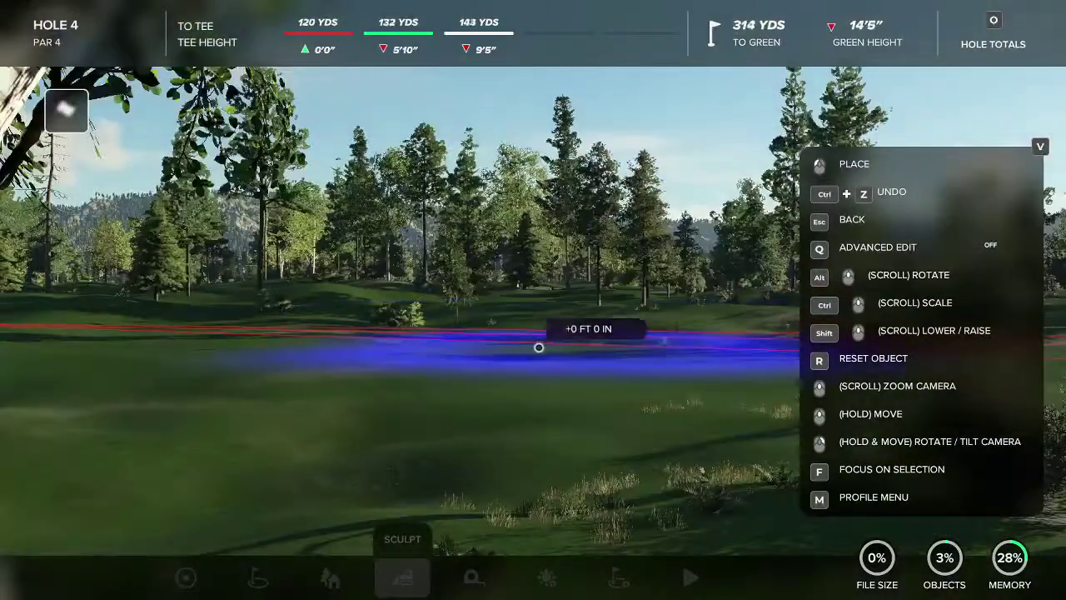
scroll(439, 285, "down", 4)
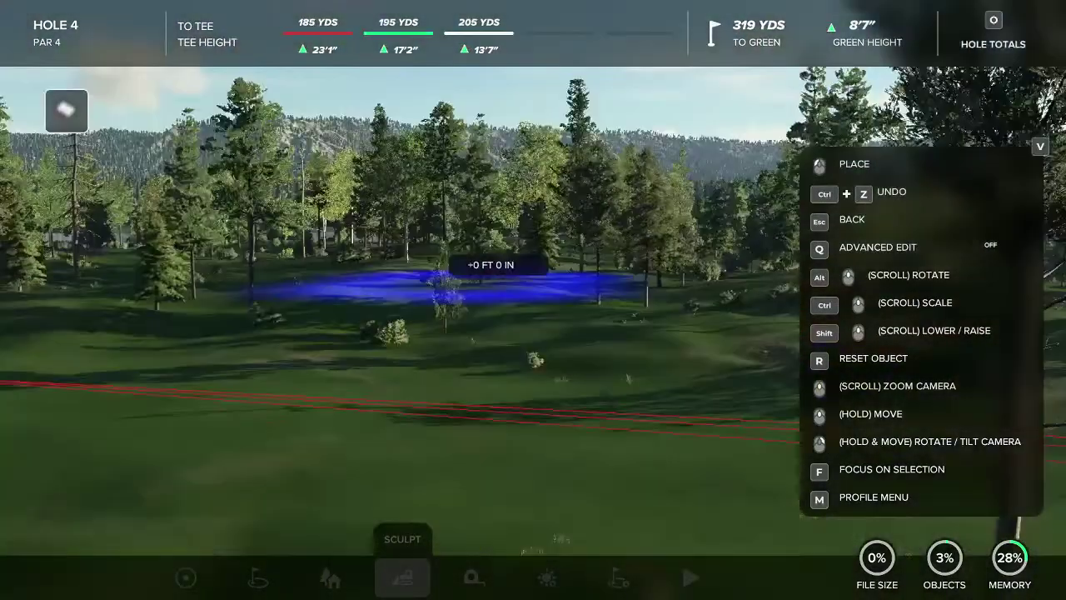
scroll(403, 380, "up", 3)
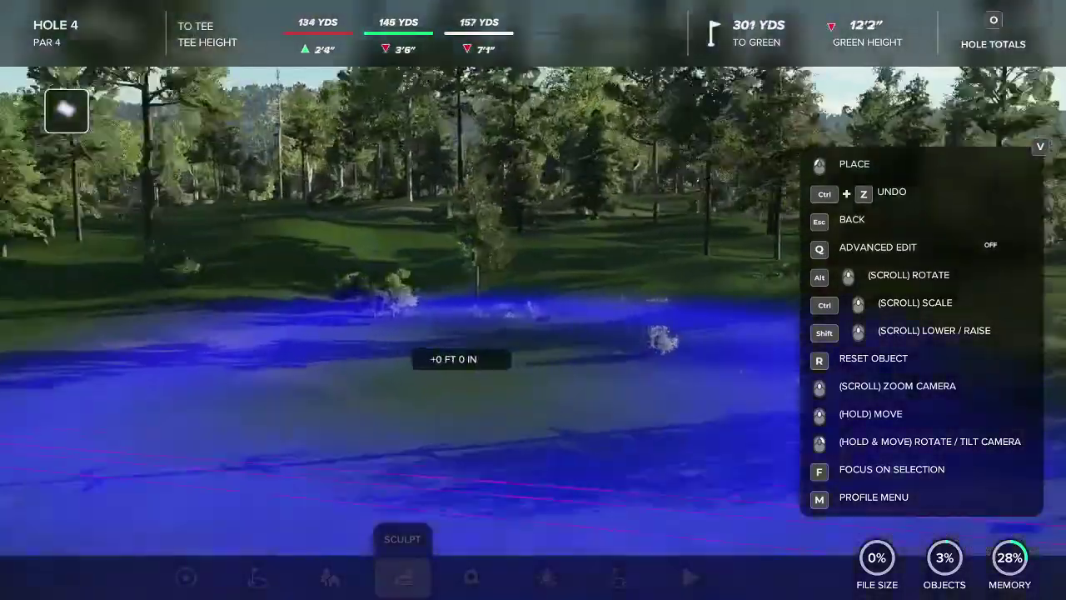
scroll(403, 380, "down", 5)
scroll(407, 296, "up", 4)
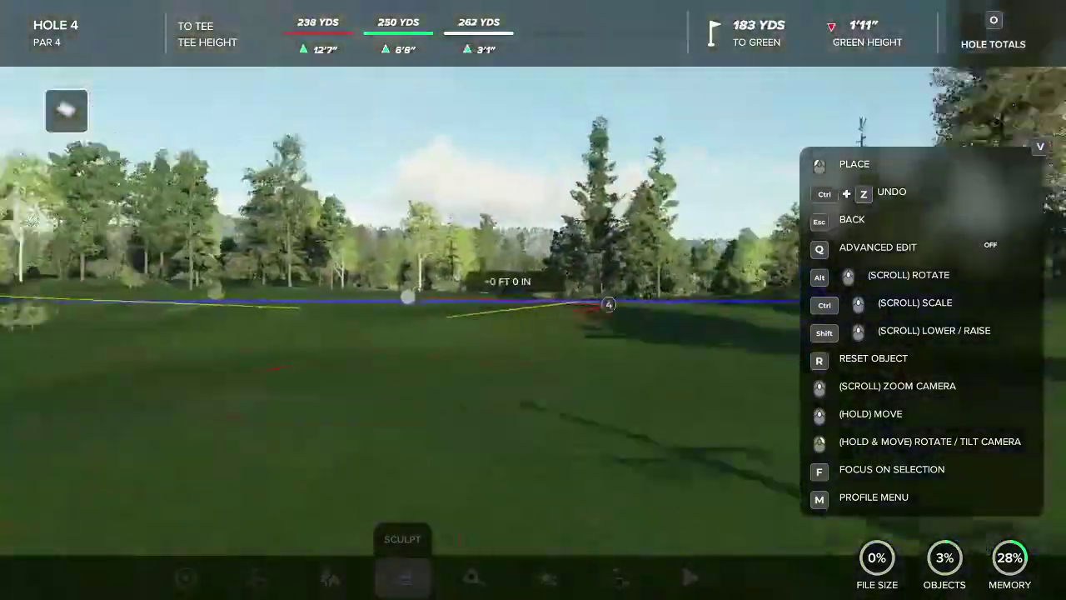
scroll(462, 307, "down", 5)
scroll(545, 357, "up", 5)
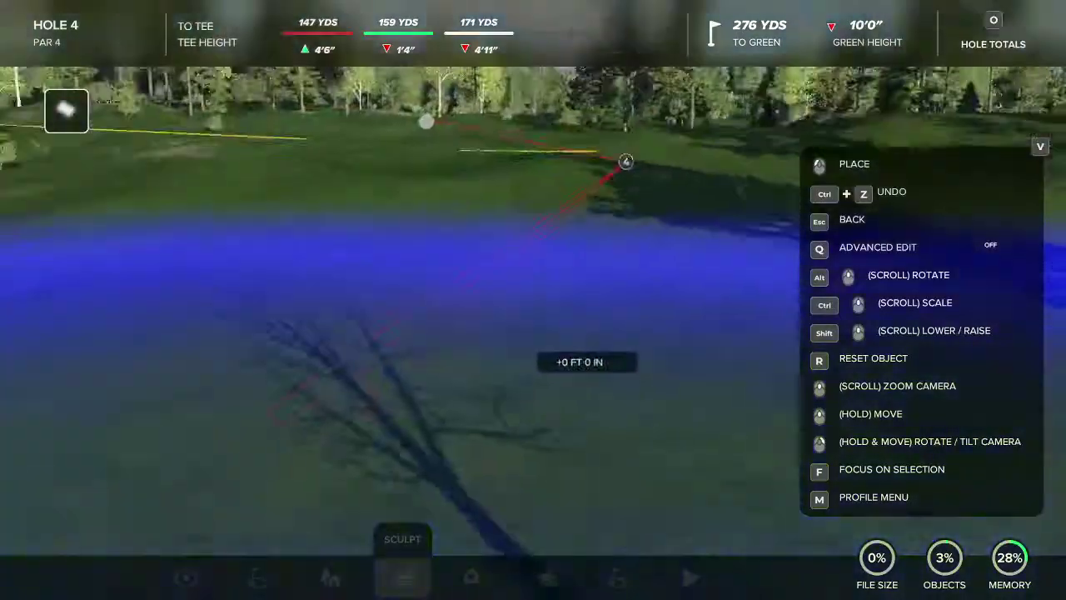
Flatten the ground around hole 4's waypoint with the same soft-edged brush, keeping the height offset at +0 ft 0 in.
mouse_move(528, 380)
right_mouse_down()
mouse_move(500, 333)
mouse_move(699, 242)
mouse_move(533, 299)
mouse_move(566, 281)
right_mouse_up()
mouse_move(610, 144)
right_mouse_down()
mouse_move(383, 158)
mouse_move(400, 196)
right_mouse_up()
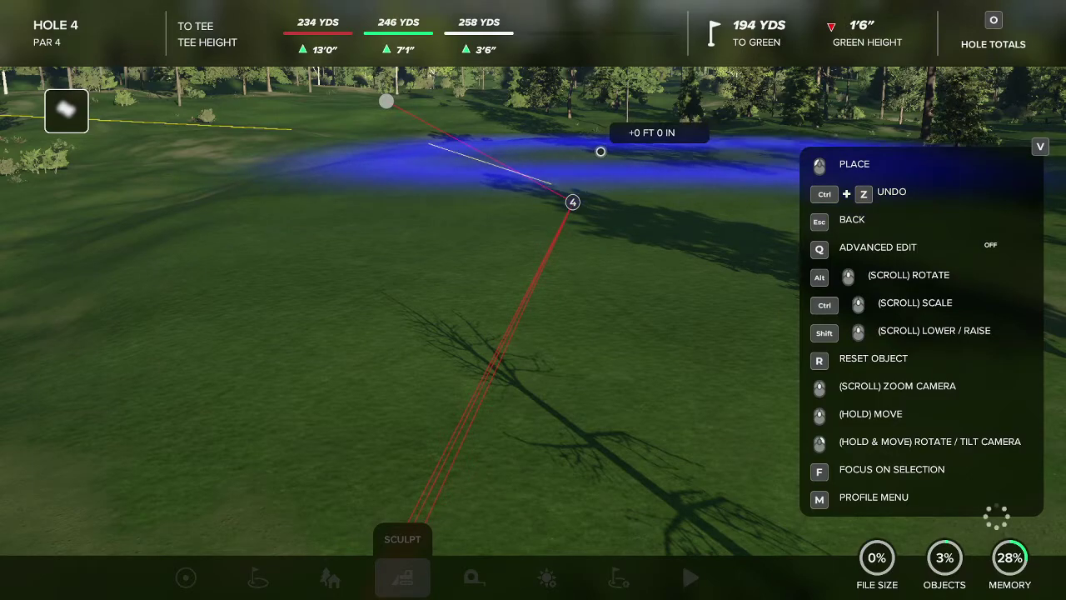
mouse_move(426, 122)
right_mouse_down()
mouse_move(404, 80)
mouse_move(499, 125)
mouse_move(574, 250)
mouse_move(576, 308)
right_mouse_up()
scroll(583, 348, "up", 3)
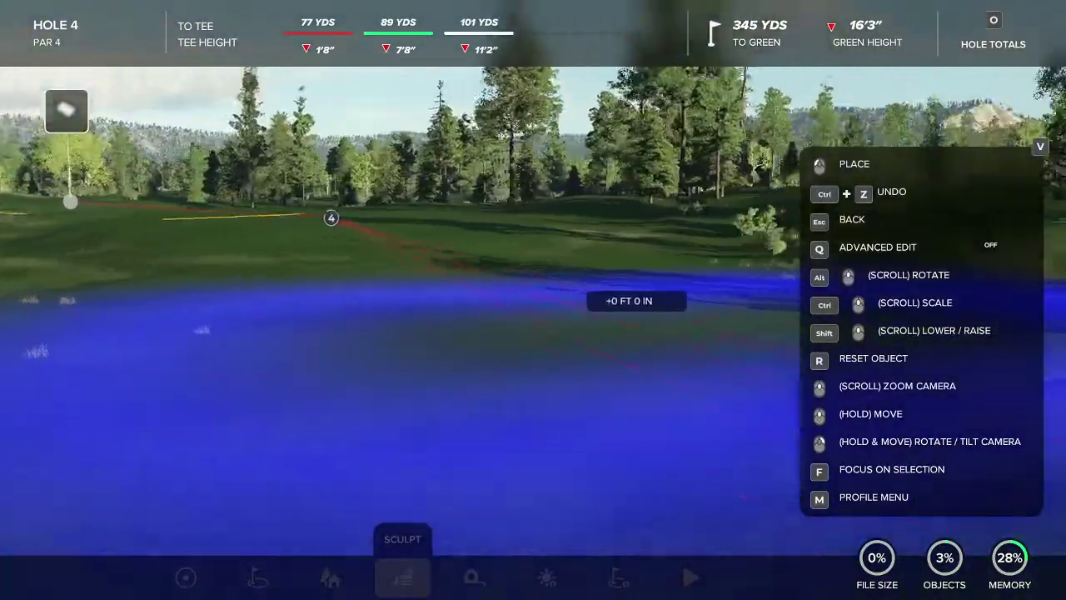
scroll(583, 333, "down", 6)
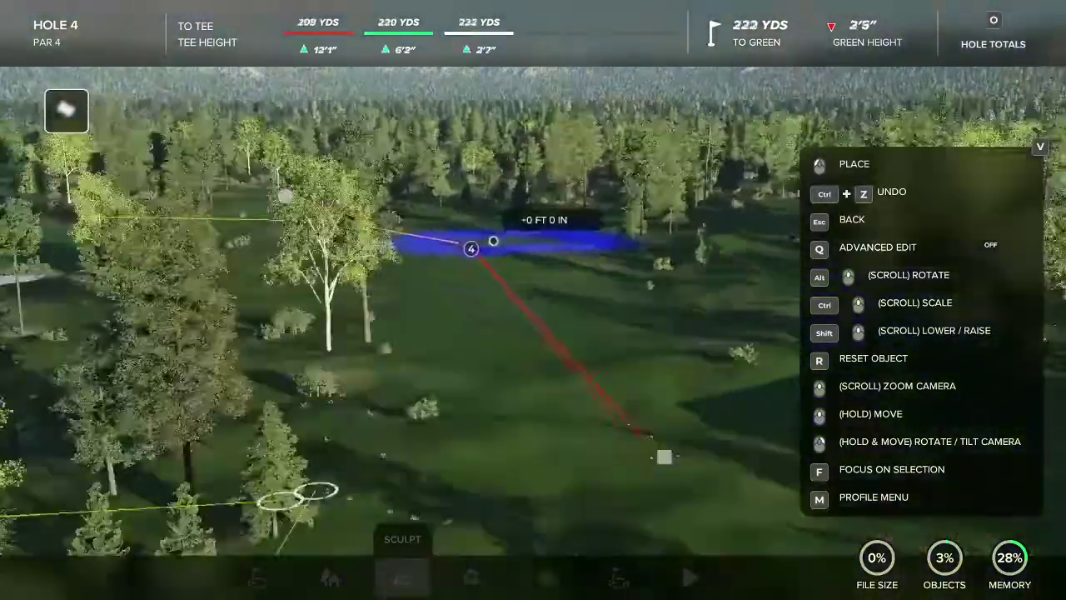
mouse_move(493, 241)
right_mouse_down()
mouse_move(437, 307)
mouse_move(595, 300)
mouse_move(594, 275)
mouse_move(525, 292)
mouse_move(542, 285)
mouse_move(533, 299)
right_mouse_up()
scroll(493, 306, "up", 2)
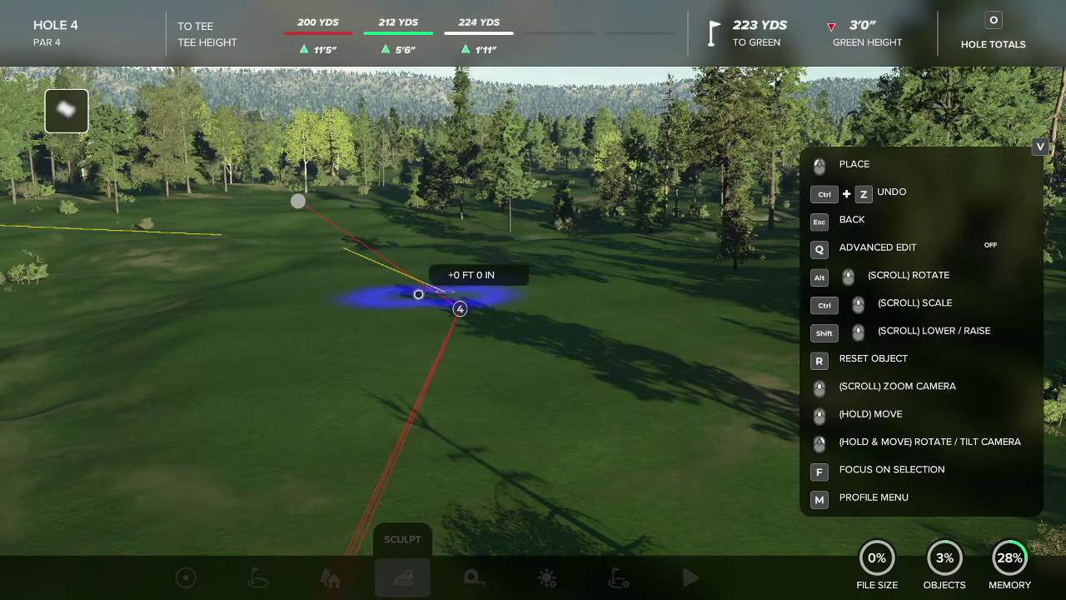
Enlarge the Landscape Flatten brush and flatten the fairway between hole 4's waypoint and its green at +0 ft 0 in.
scroll(366, 188, "up", 5)
scroll(366, 188, "down", 5)
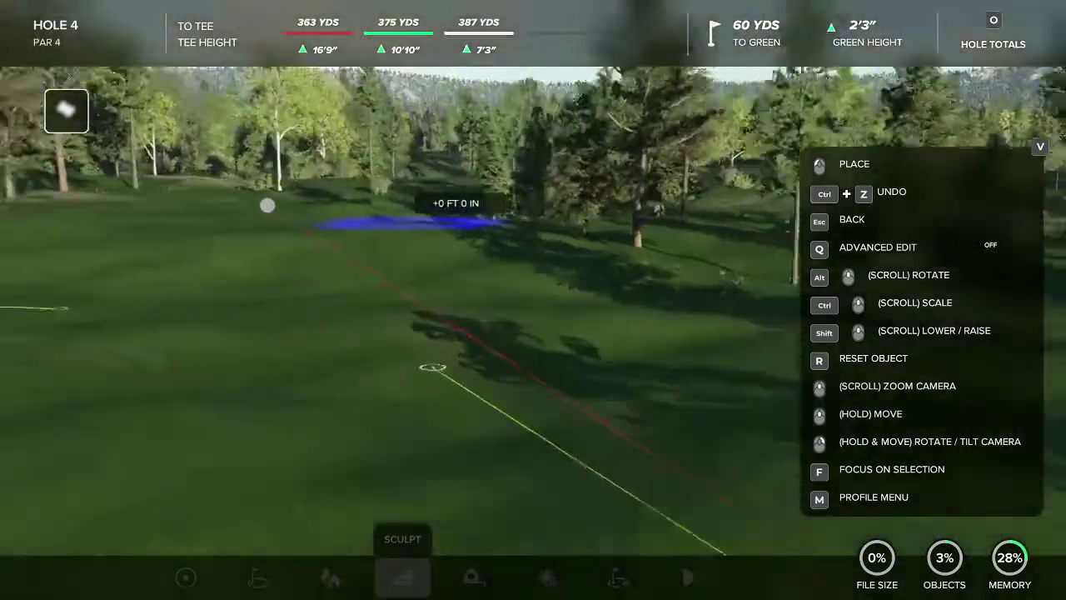
right_click_drag(417, 221, 450, 239)
mouse_move(732, 424)
right_mouse_down()
mouse_move(599, 283)
mouse_move(500, 271)
mouse_move(430, 297)
right_mouse_up()
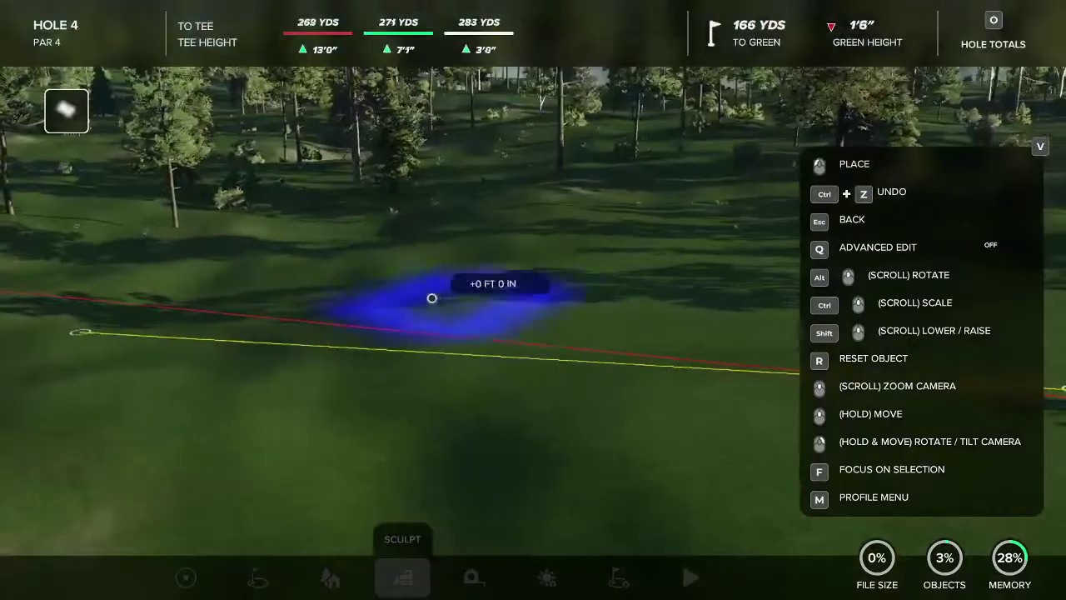
mouse_move(272, 335)
right_mouse_down()
mouse_move(324, 338)
mouse_move(467, 309)
mouse_move(465, 297)
mouse_move(552, 318)
mouse_move(533, 319)
mouse_move(550, 314)
mouse_move(568, 276)
right_mouse_up()
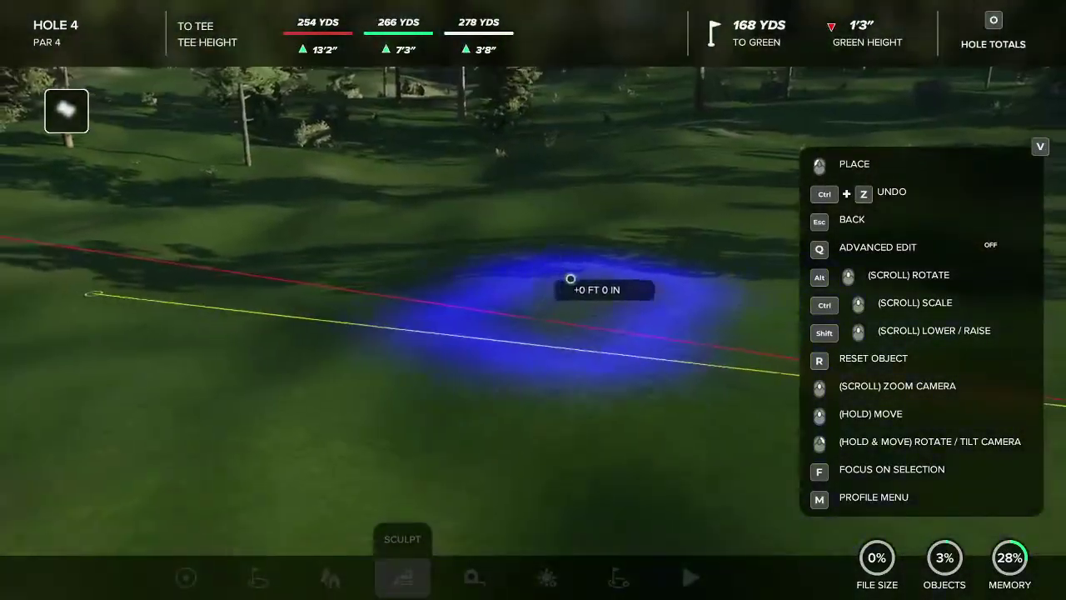
scroll(570, 274, "up", 5, "ctrl")
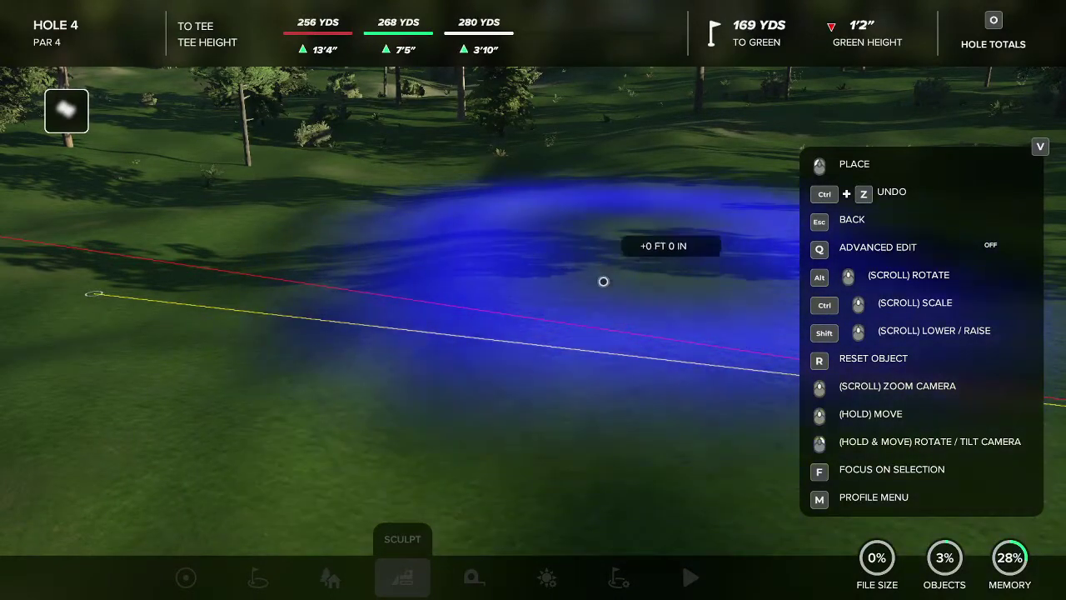
right_click_drag(621, 281, 616, 272)
mouse_move(617, 131)
right_mouse_down()
mouse_move(573, 117)
mouse_move(493, 280)
mouse_move(533, 288)
right_mouse_up()
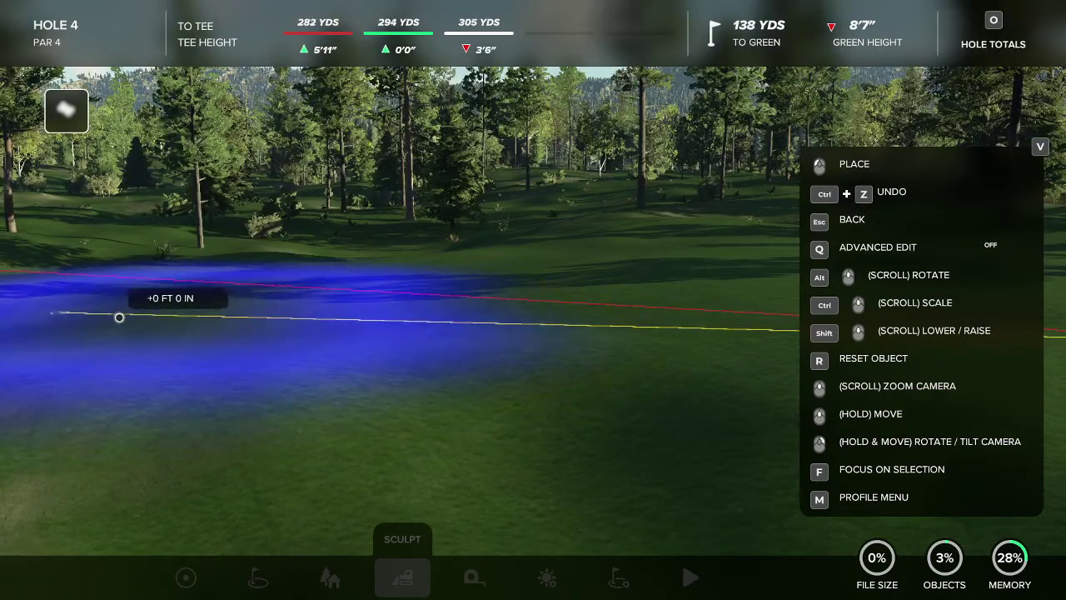
left_click(104, 320)
right_click_drag(86, 321, 325, 280)
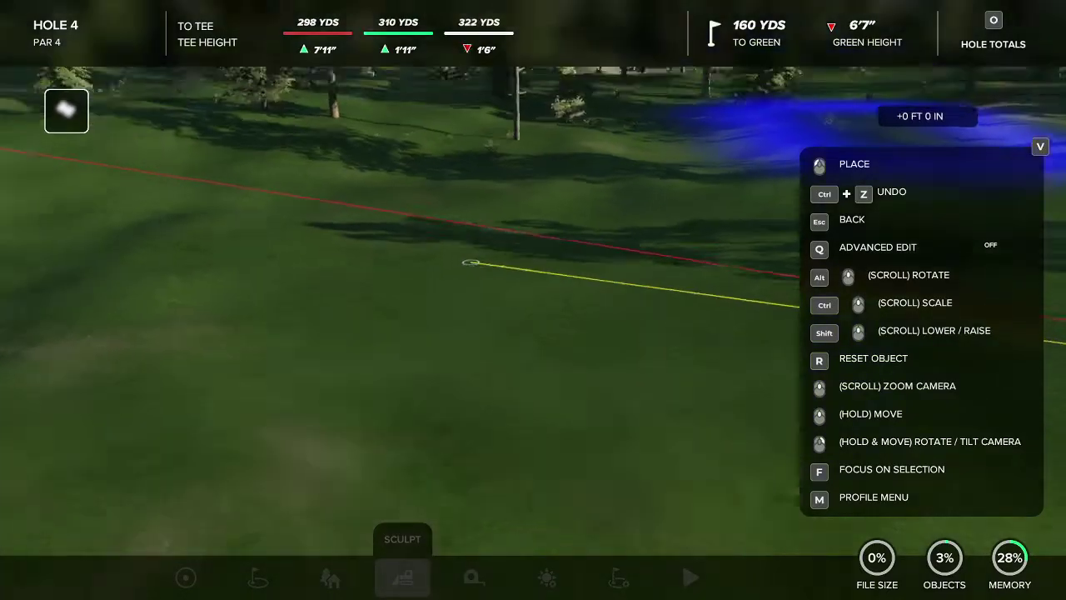
Inspect the flattened fairway beyond hole 4's waypoint from low angles, looking both toward the green and back toward the tees.
mouse_move(163, 116)
right_mouse_down()
mouse_move(314, 240)
mouse_move(679, 231)
right_mouse_up()
scroll(554, 324, "down", 6)
scroll(556, 322, "up", 7)
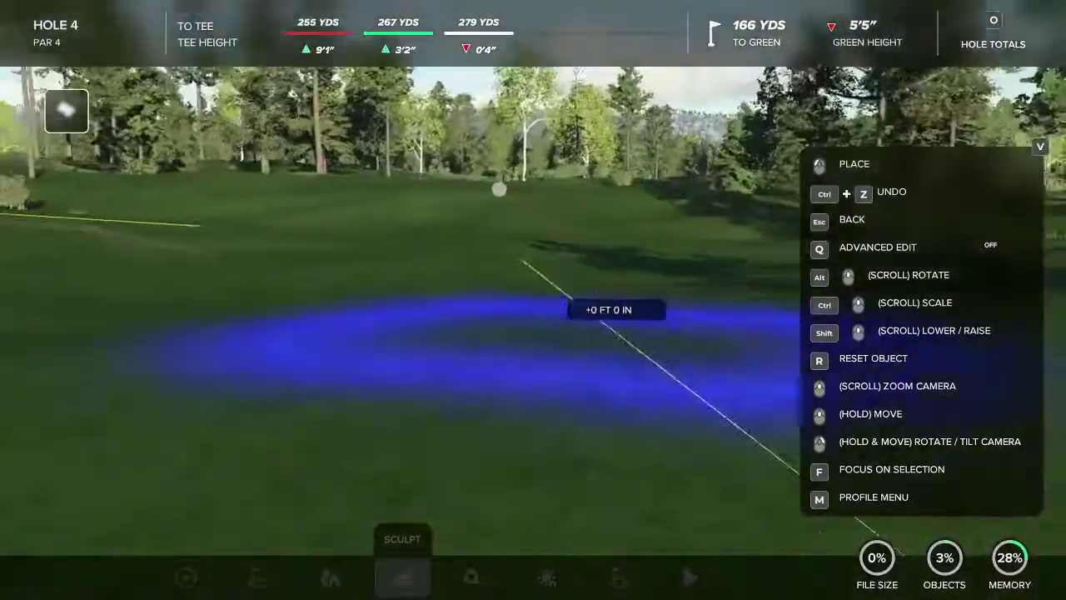
scroll(556, 322, "down", 3)
mouse_move(550, 323)
right_mouse_down()
mouse_move(667, 341)
mouse_move(771, 375)
mouse_move(666, 304)
mouse_move(767, 310)
right_mouse_up()
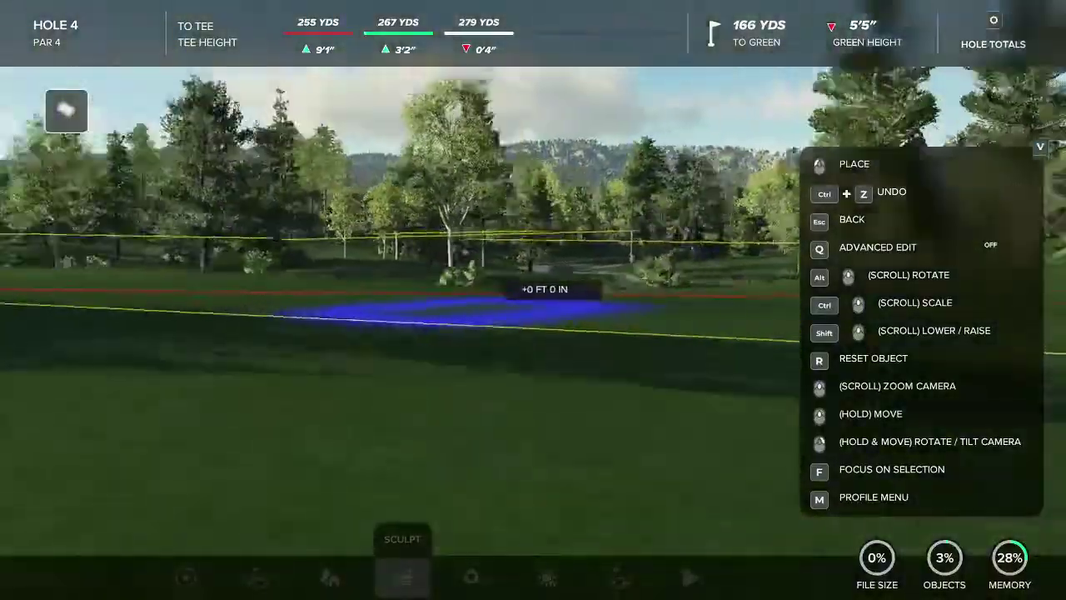
scroll(528, 303, "down", 3)
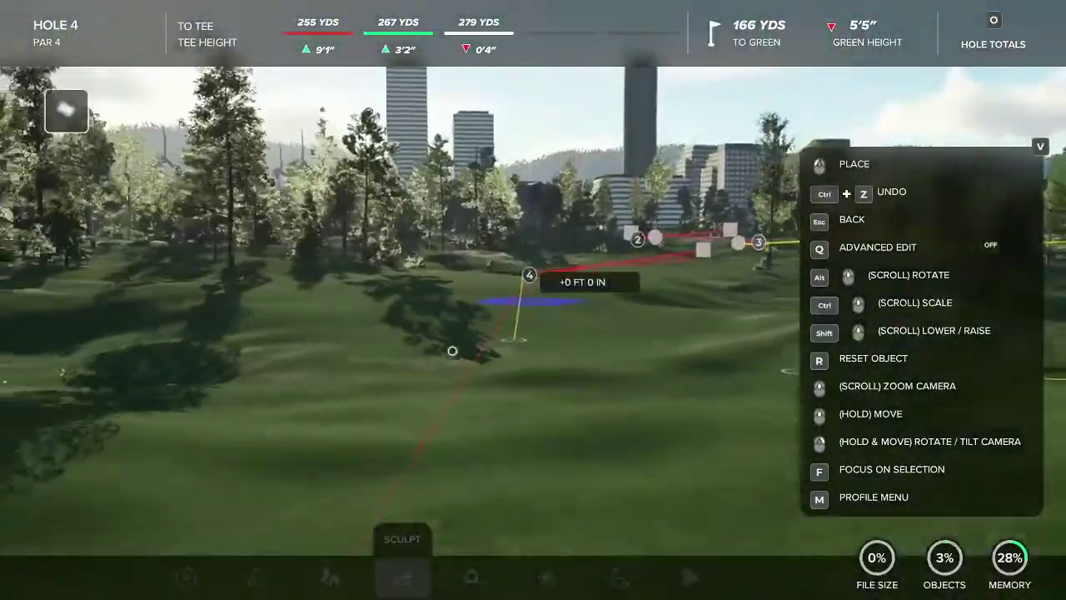
scroll(612, 244, "up", 4)
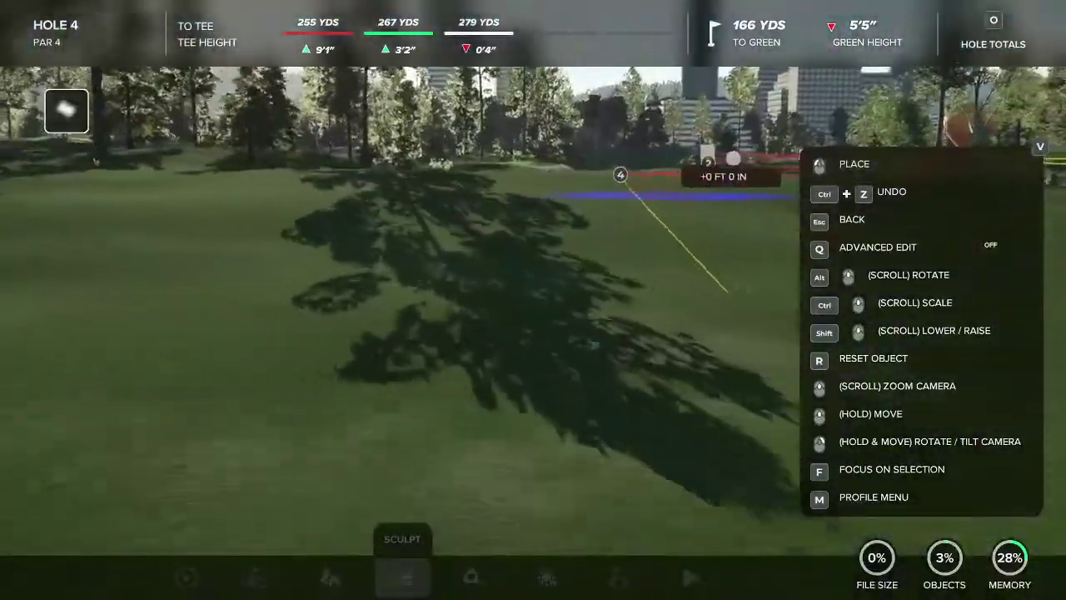
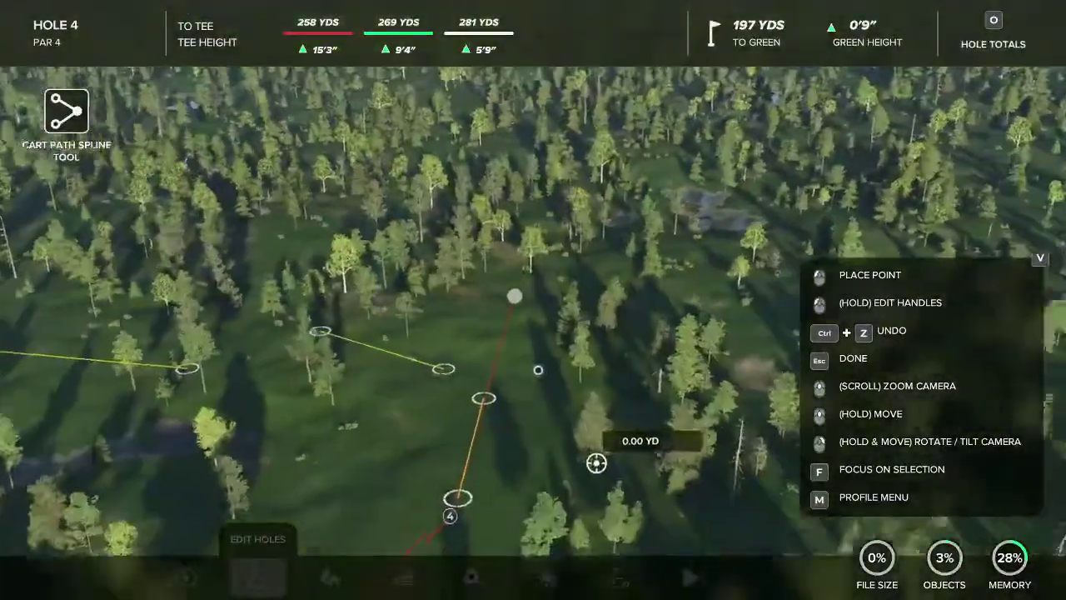
Draw a cart path with the spline tool alongside hole 4's approach, running toward and past the green.
left_click(542, 373)
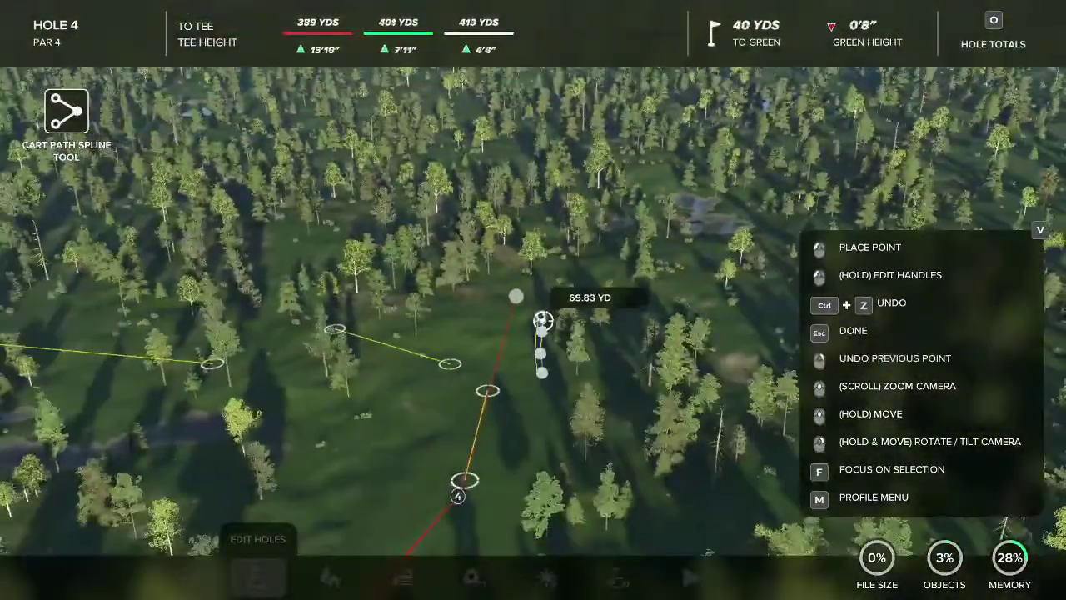
key("Escape")
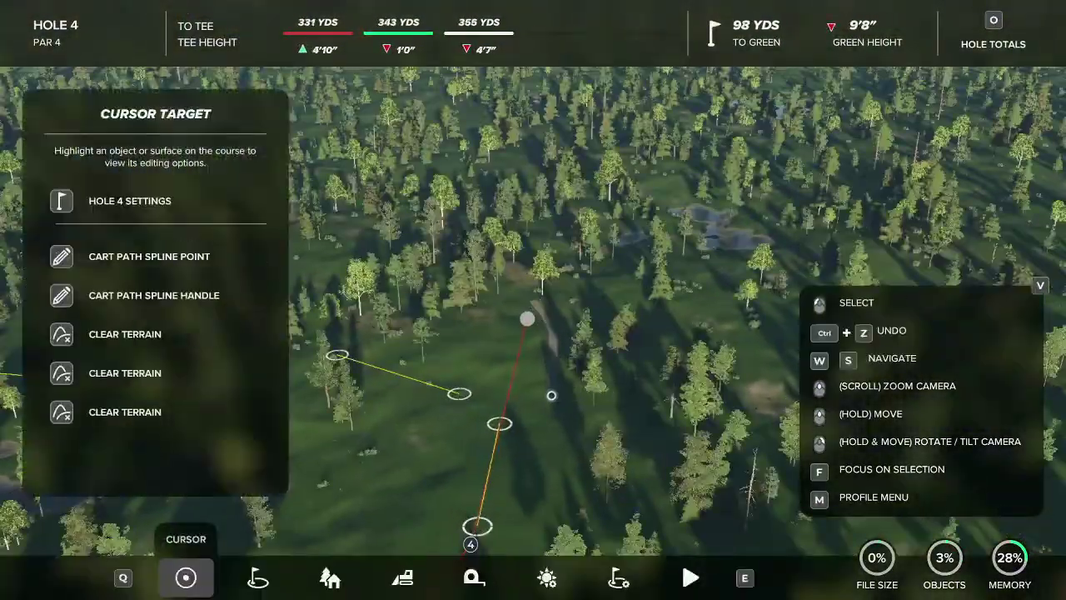
scroll(533, 300, "down", 3)
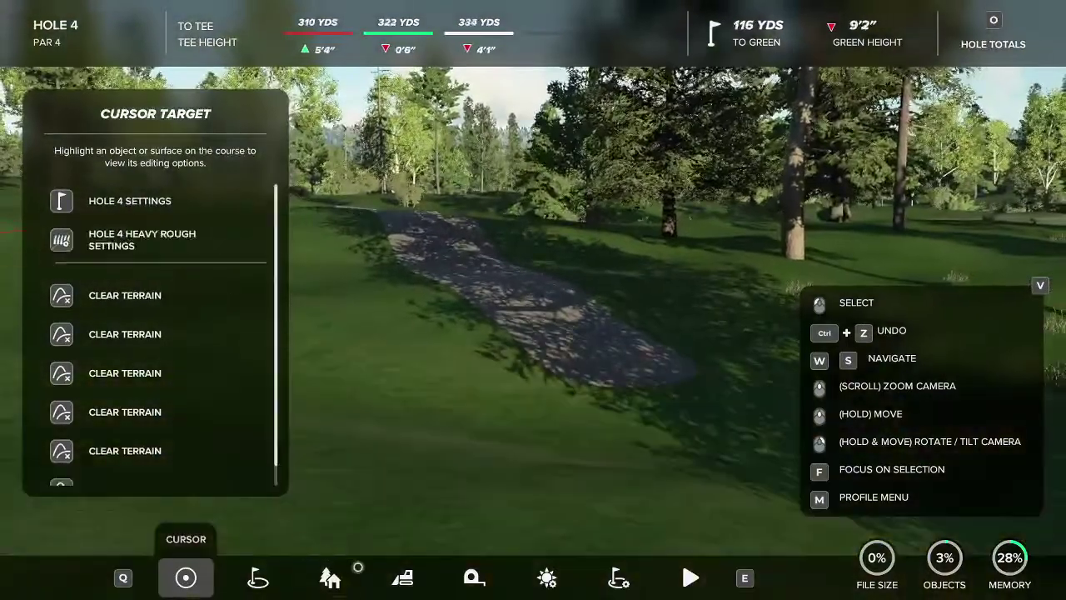
Flatten the ground under the fairway-side stretch of hole 4's cart path, using Landscape Flatten with the soft-edged irregular brush at +0 ft 0 in.
mouse_move(272, 578)
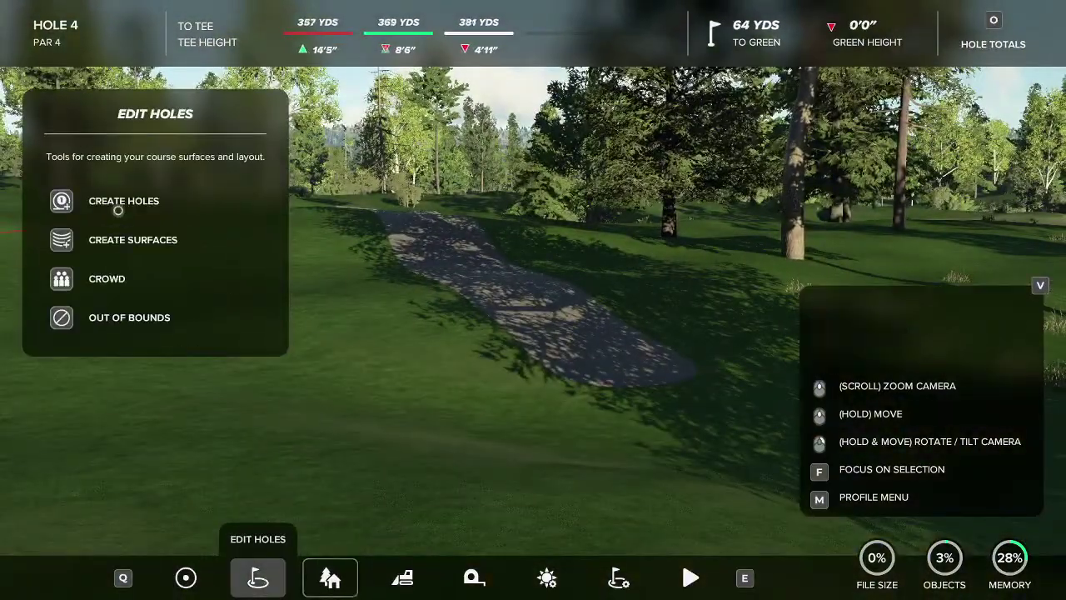
key("e")
key("e")
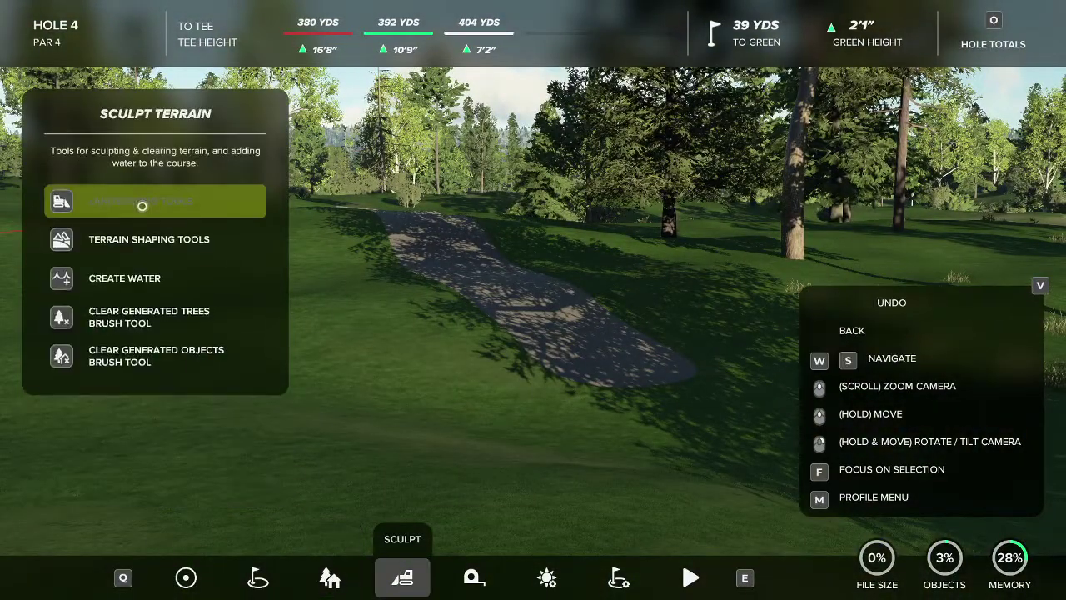
left_click(143, 205)
left_click(150, 237)
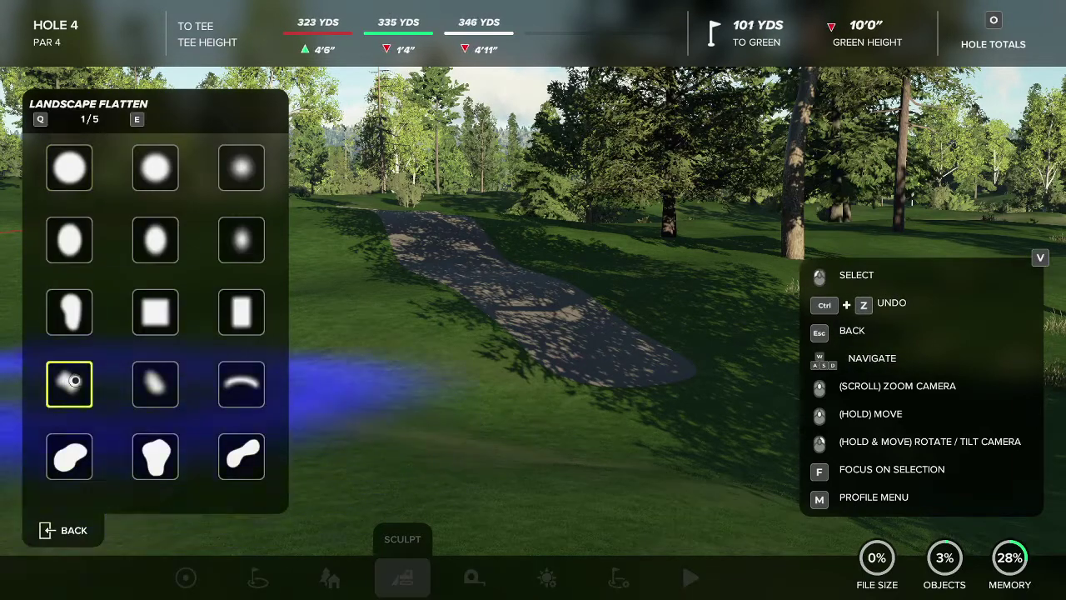
left_click(74, 380)
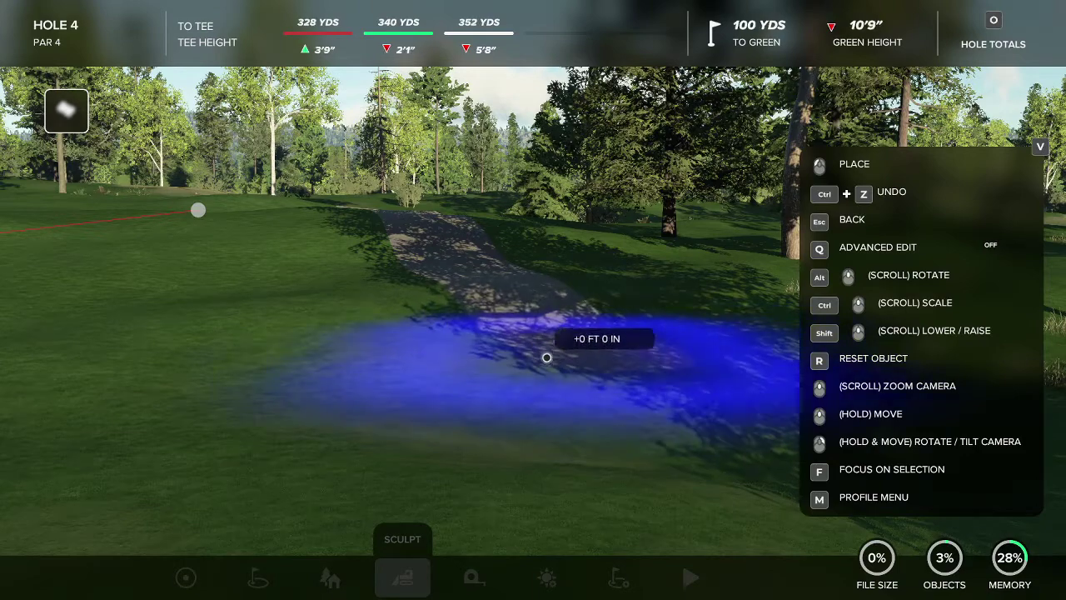
right_click_drag(570, 349, 570, 391)
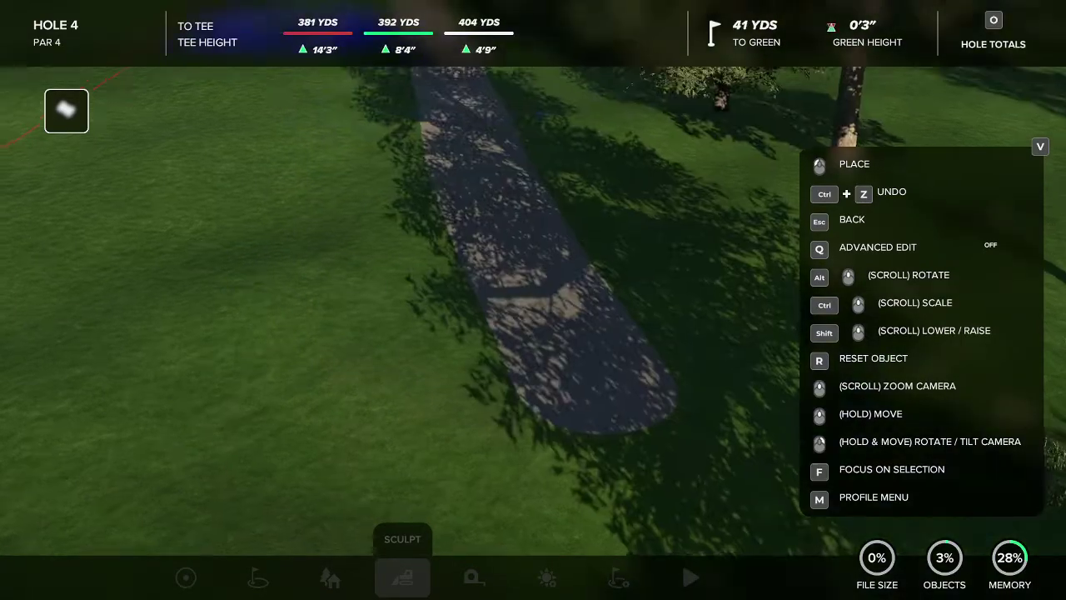
right_click_drag(275, 38, 441, 298)
right_click_drag(983, 279, 16, 140)
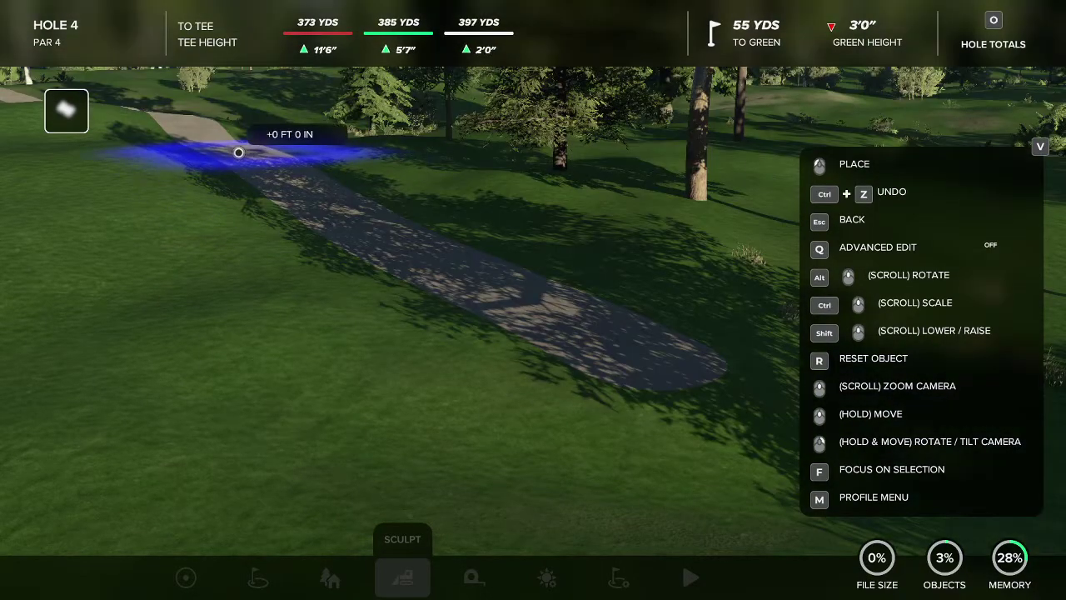
left_click(239, 151)
mouse_move(233, 107)
right_mouse_down()
mouse_move(381, 244)
mouse_move(469, 270)
right_mouse_up()
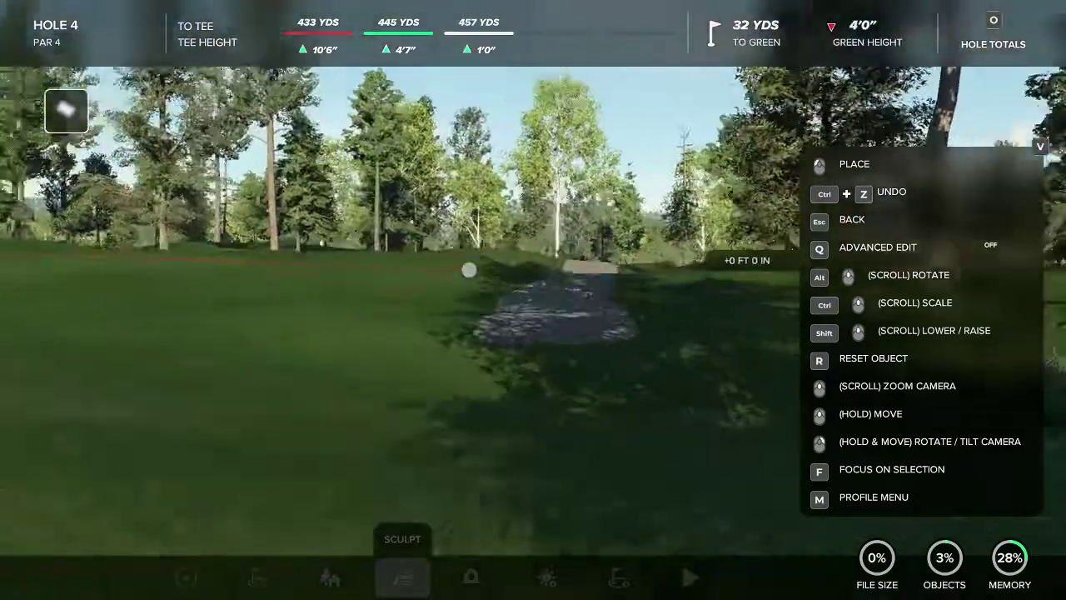
Flatten the ground under the cart path beside hole 4's green with the same brush at +0 ft 0 in.
right_click_drag(695, 276, 534, 303)
mouse_move(540, 214)
right_mouse_down()
mouse_move(528, 242)
mouse_move(524, 229)
right_mouse_up()
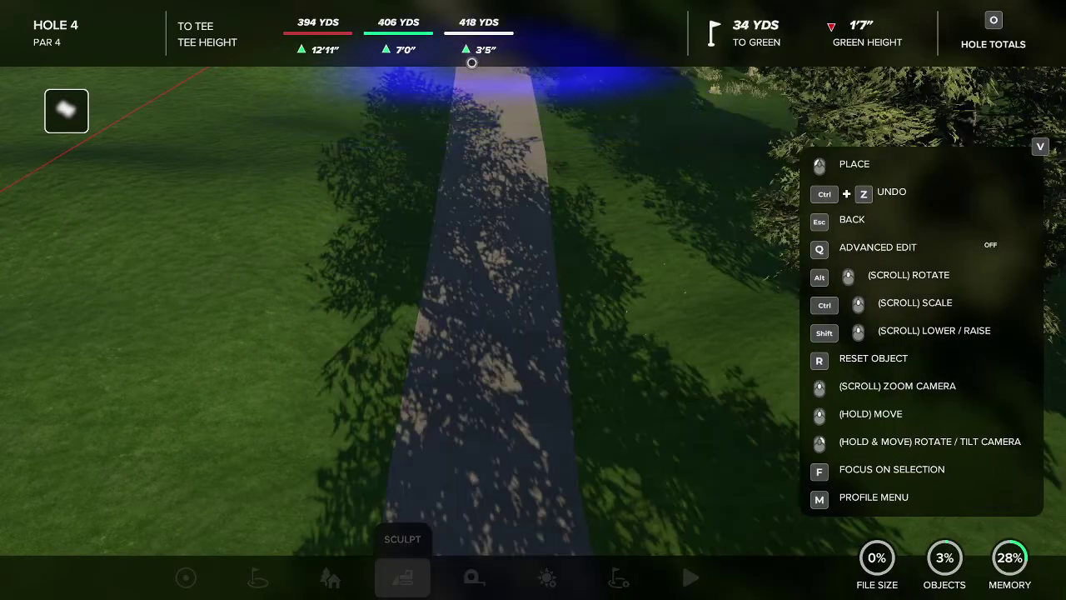
mouse_move(471, 62)
middle_mouse_down()
mouse_move(511, 181)
mouse_move(508, 241)
middle_mouse_up()
right_click_drag(488, 109, 535, 288)
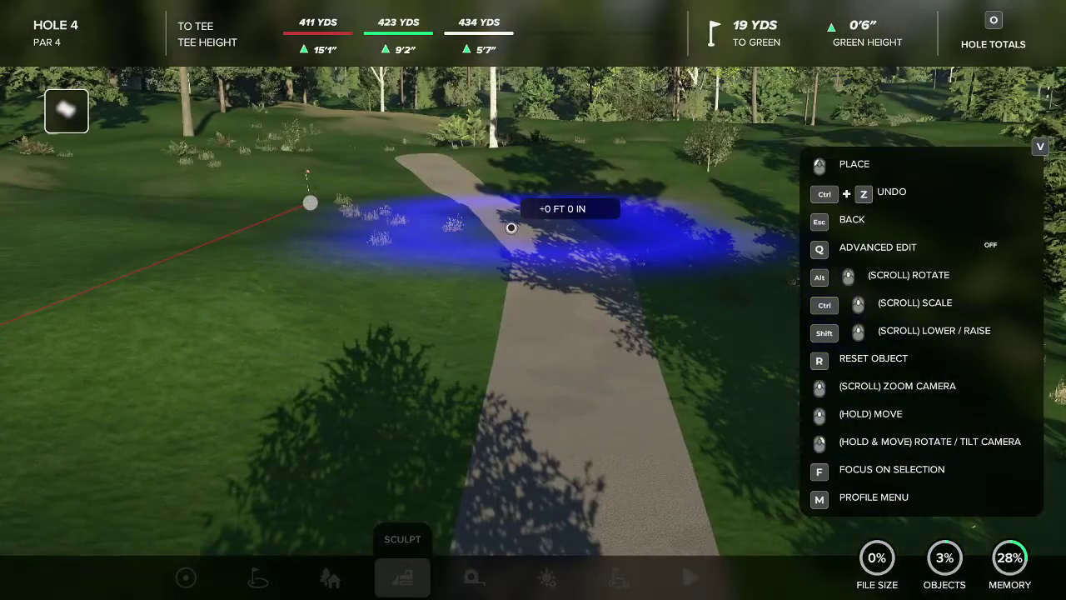
left_click(510, 223)
mouse_move(476, 138)
right_mouse_down()
mouse_move(468, 295)
mouse_move(503, 301)
right_mouse_up()
Examine hole 4's fairway, green approach and cart path from ground level and above, checking the sculpted slopes.
scroll(548, 318, "up", 5)
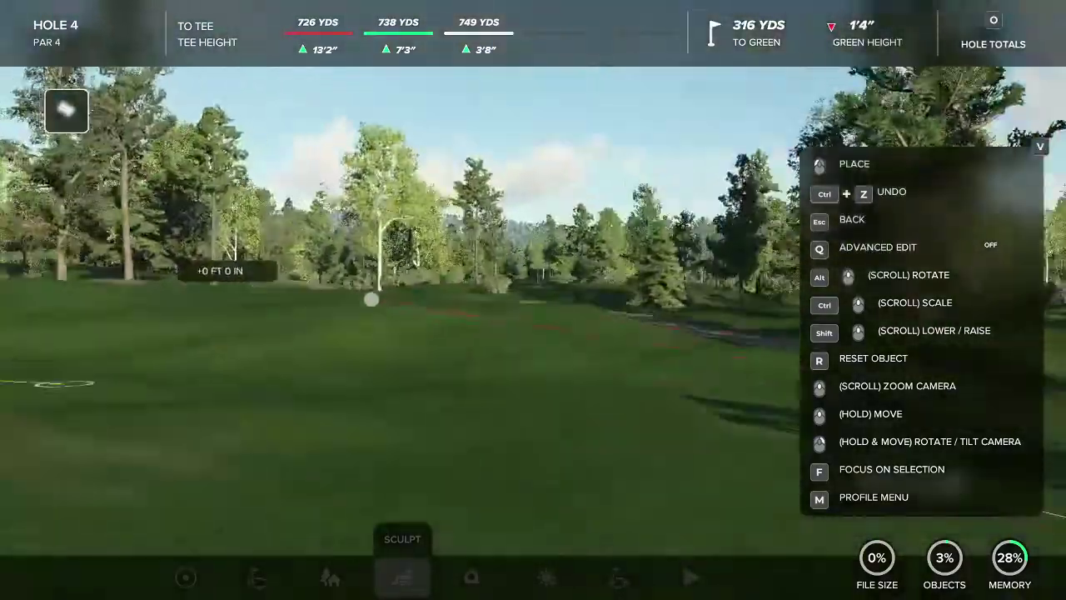
scroll(633, 429, "up", 4)
scroll(550, 336, "down", 6)
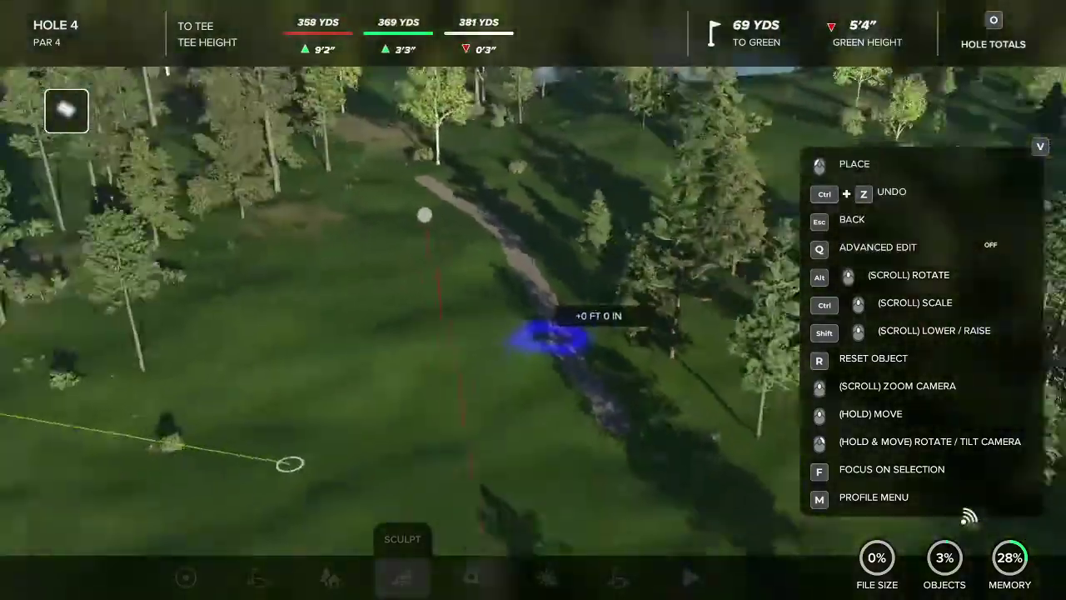
scroll(596, 421, "up", 5)
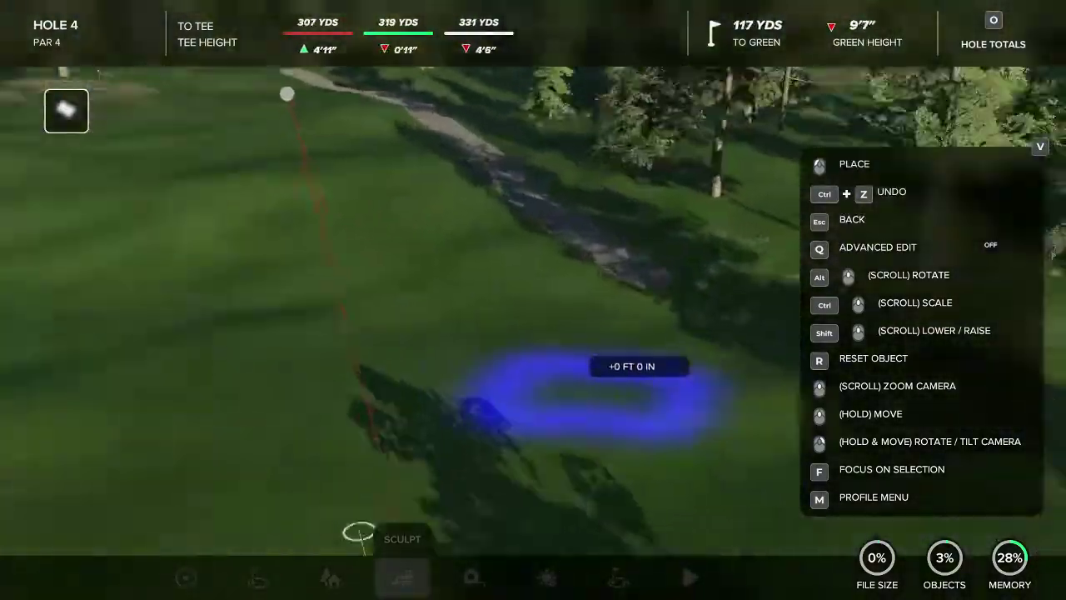
scroll(566, 359, "up", 5)
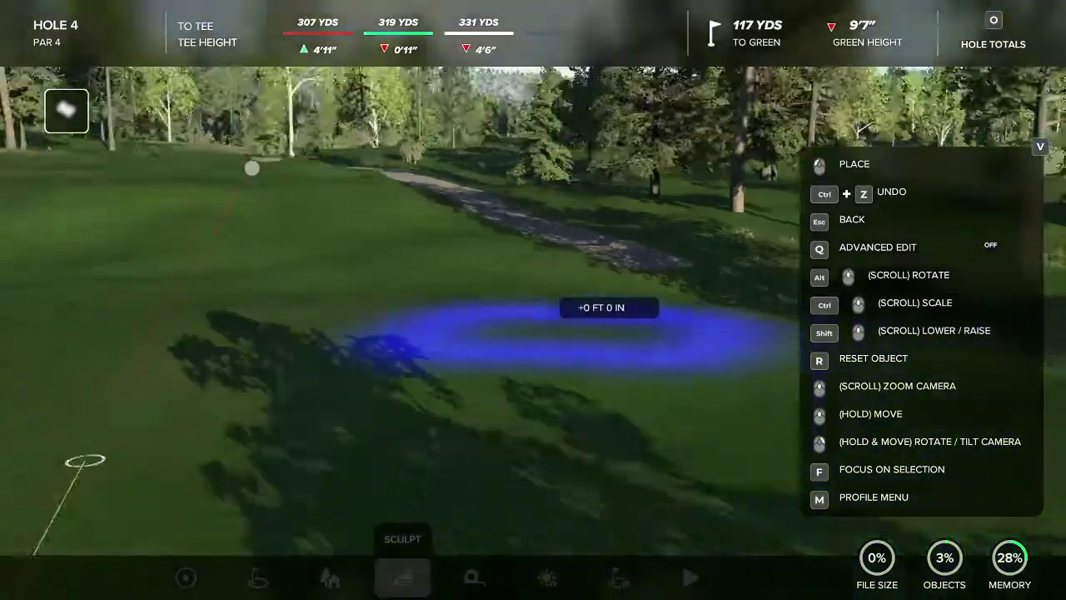
scroll(551, 292, "up", 3)
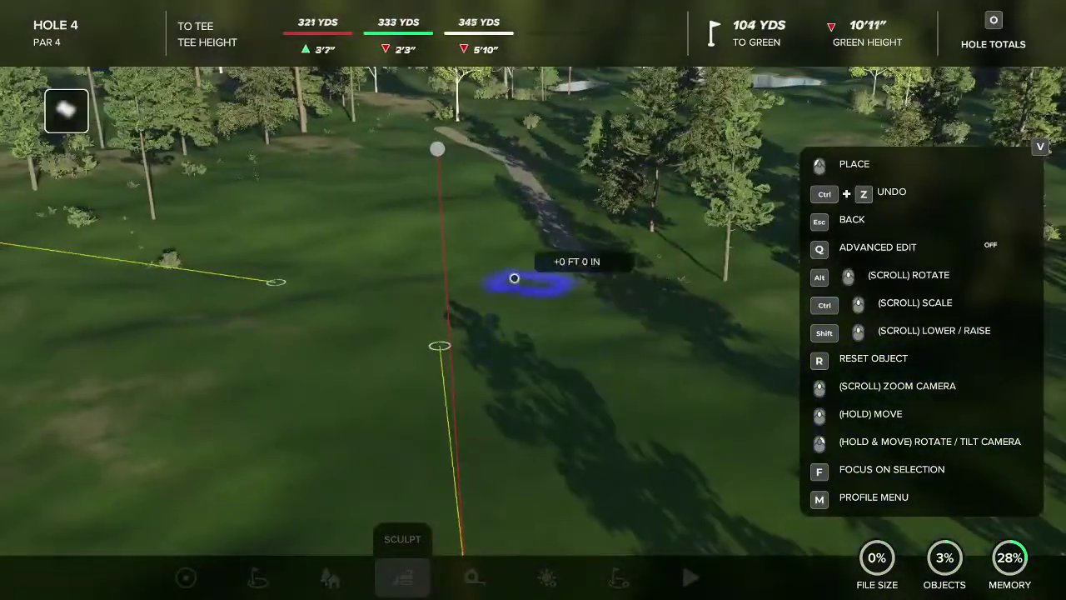
scroll(546, 426, "up", 4)
mouse_move(541, 420)
right_mouse_down()
mouse_move(472, 394)
mouse_move(585, 311)
mouse_move(565, 354)
mouse_move(512, 309)
right_mouse_up()
Outline hole 4's fairway around its waypoint with the Fairway spline tool, making a long, nearly closed loop about 370 yd in length.
key("Escape")
key("Escape")
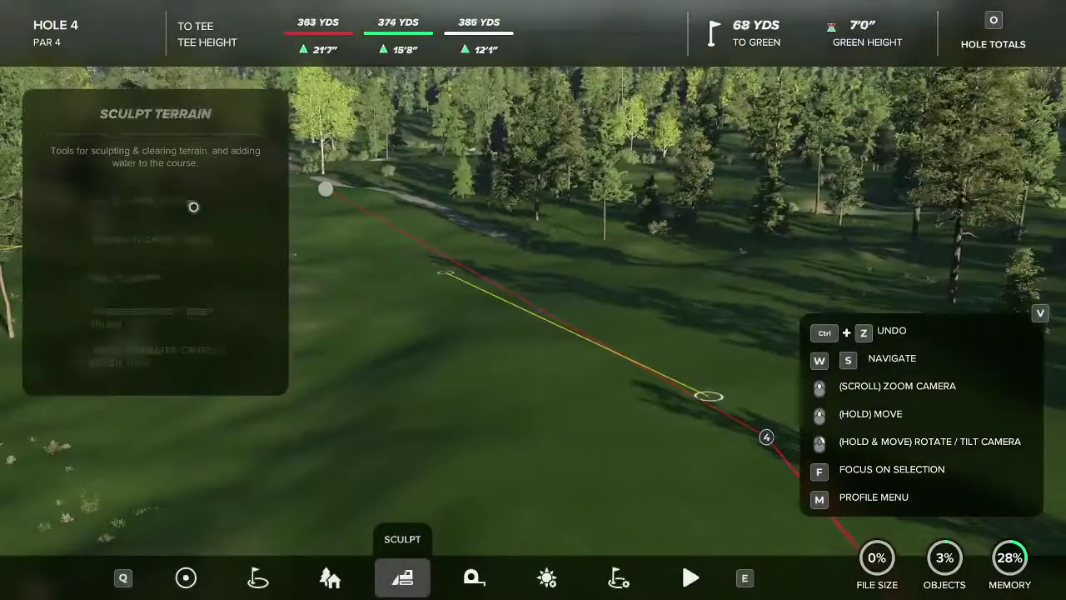
key("q")
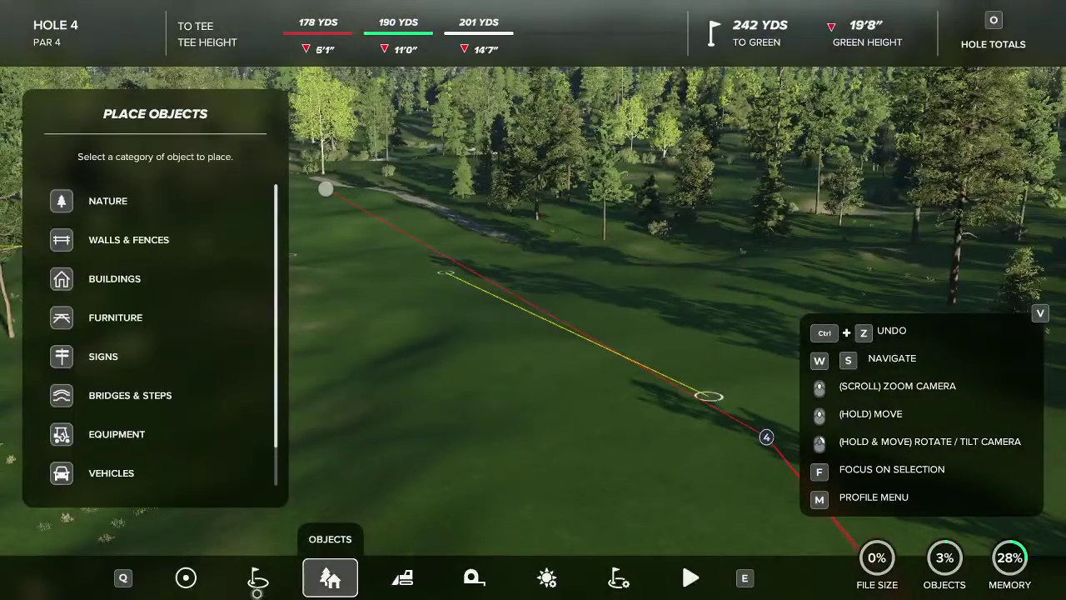
key("q")
left_click(153, 240)
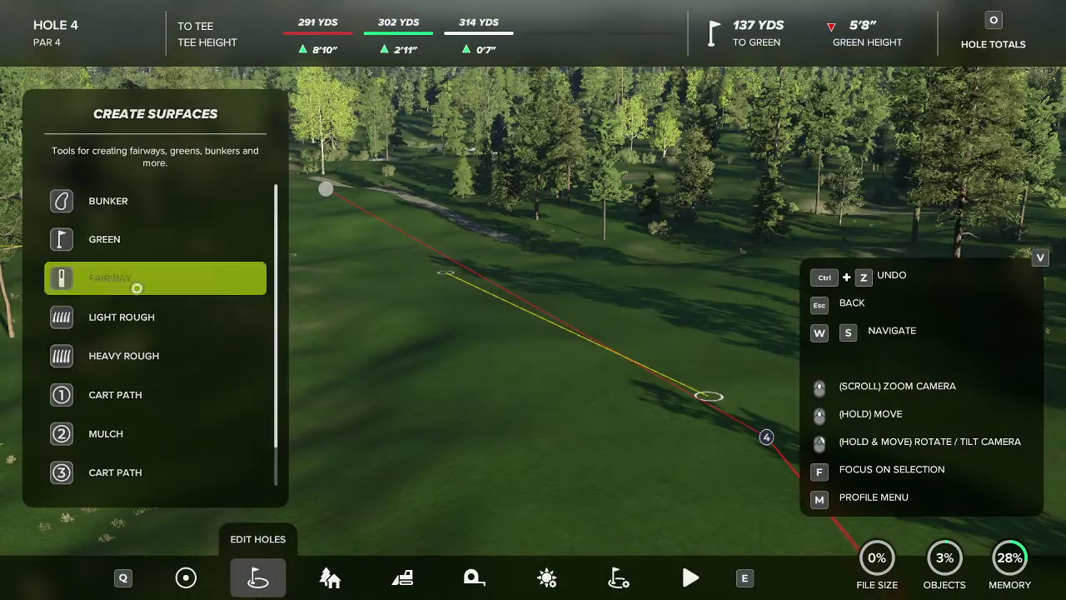
left_click(137, 289)
left_click(126, 236)
key("Escape")
left_click(125, 199)
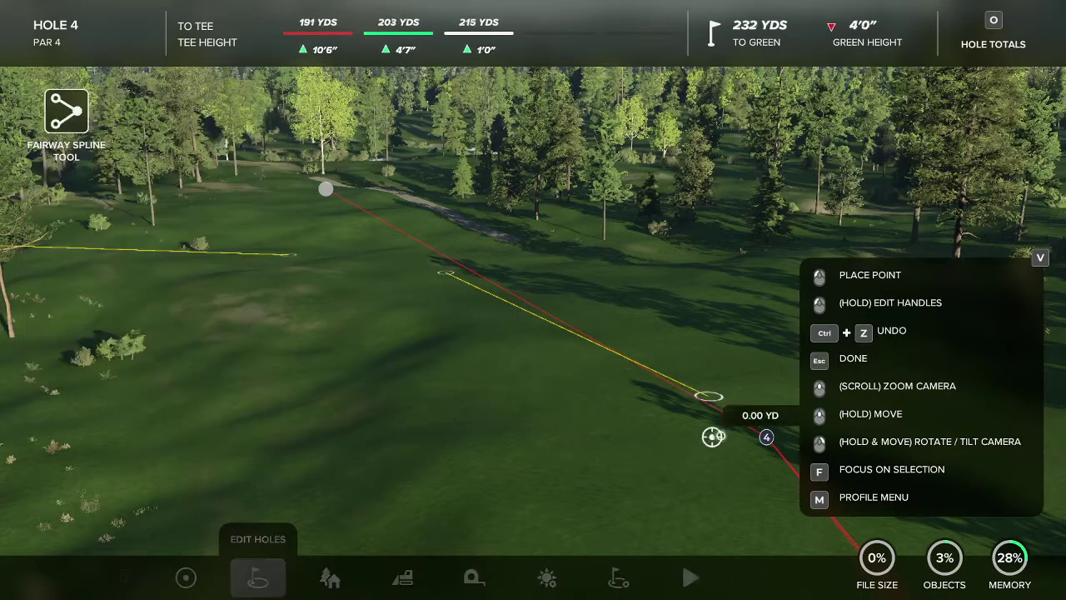
right_click_drag(712, 436, 544, 326)
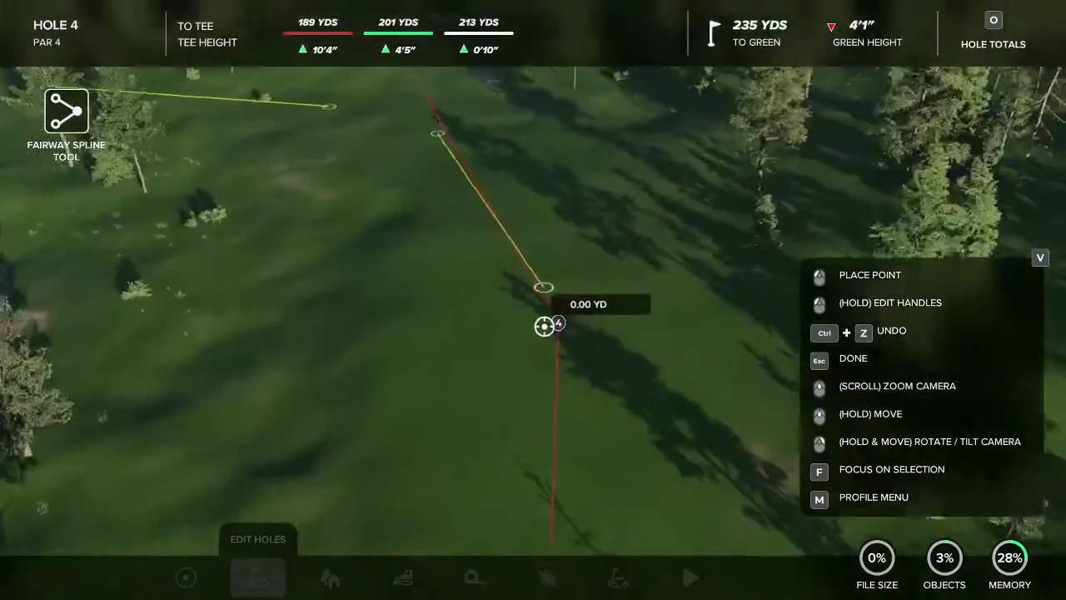
left_click(544, 326)
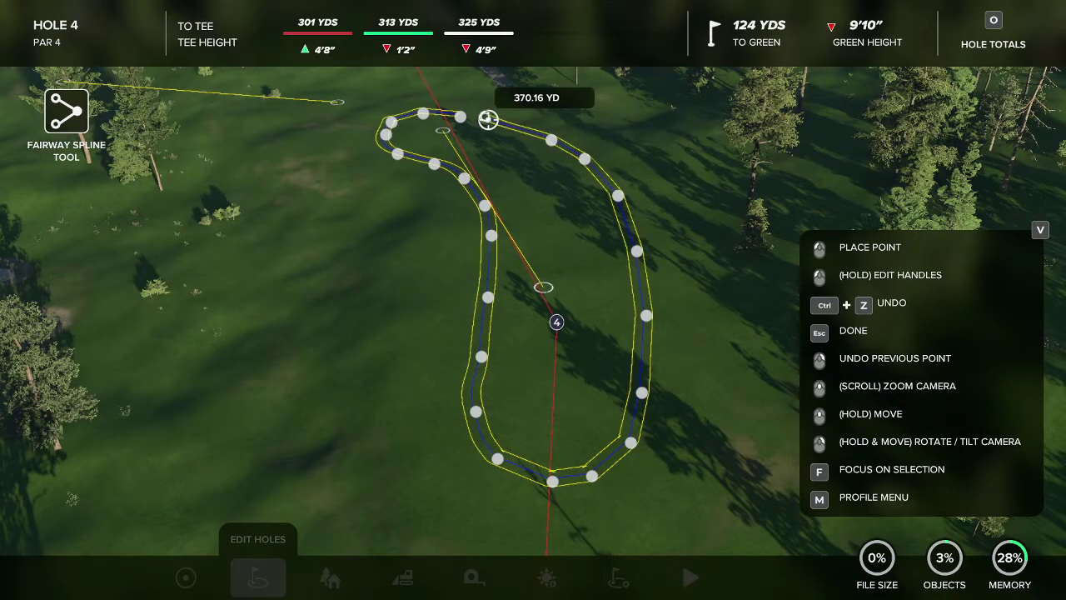
left_click(488, 119)
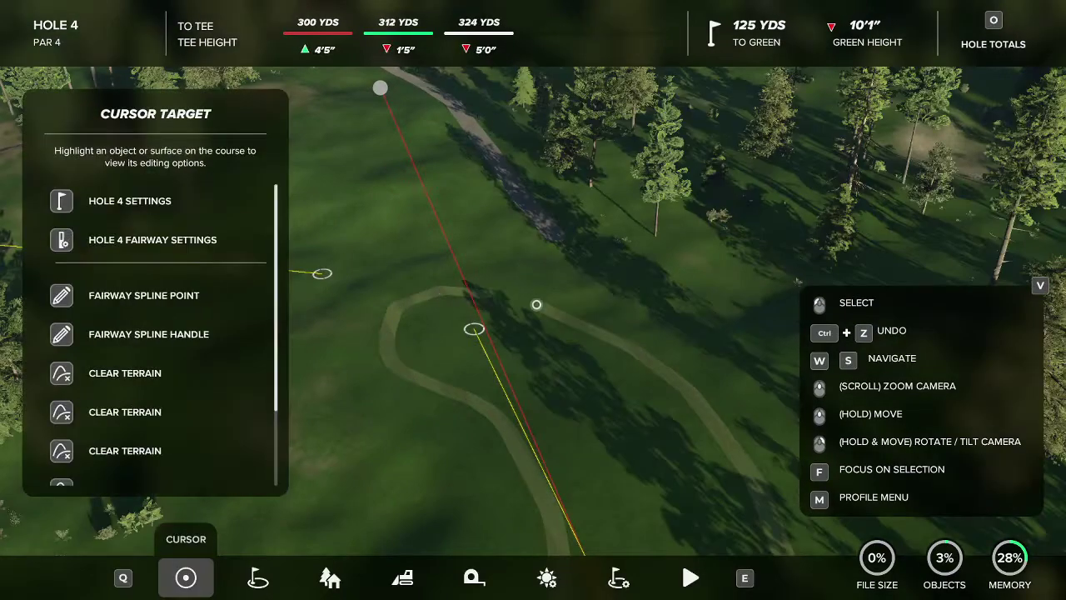
Set the shape state of hole 4's fairway spline to Filled so the outlined loop becomes solid fairway.
left_click(534, 305)
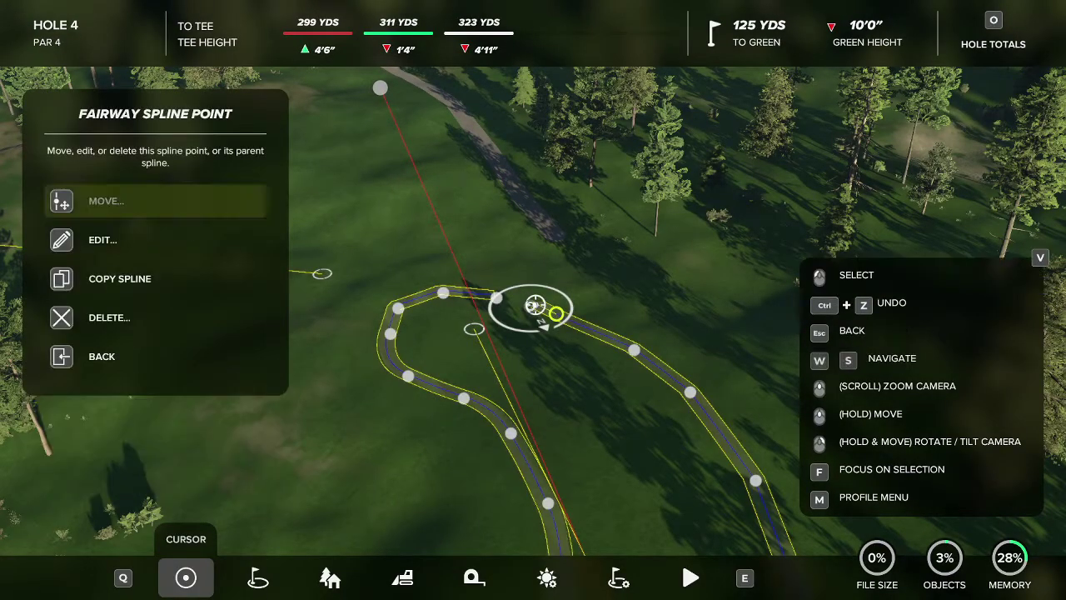
key("s")
left_click(535, 306)
key("w")
key("w")
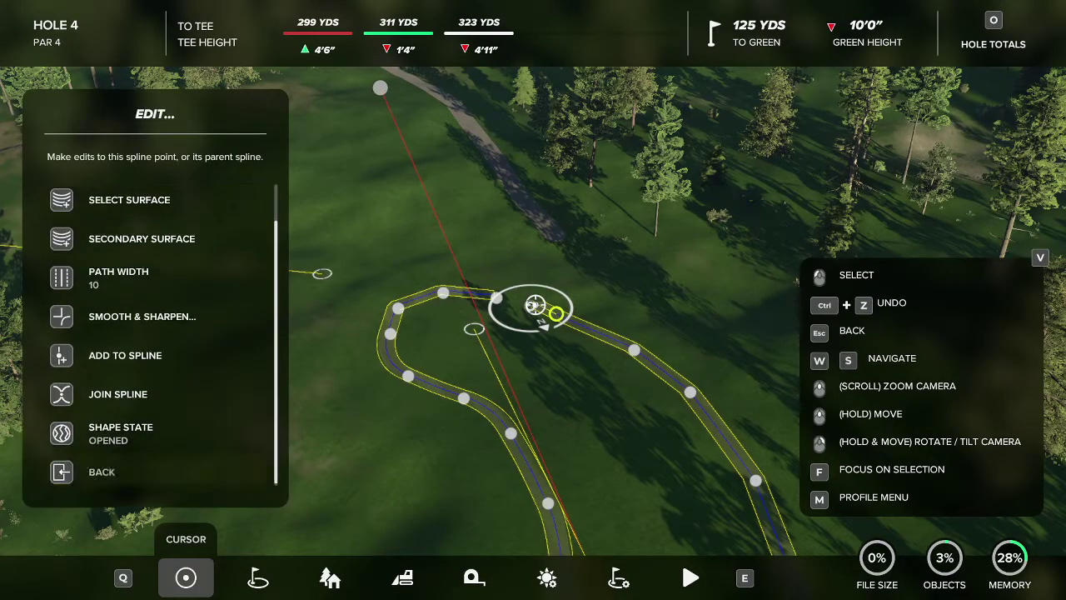
key("w")
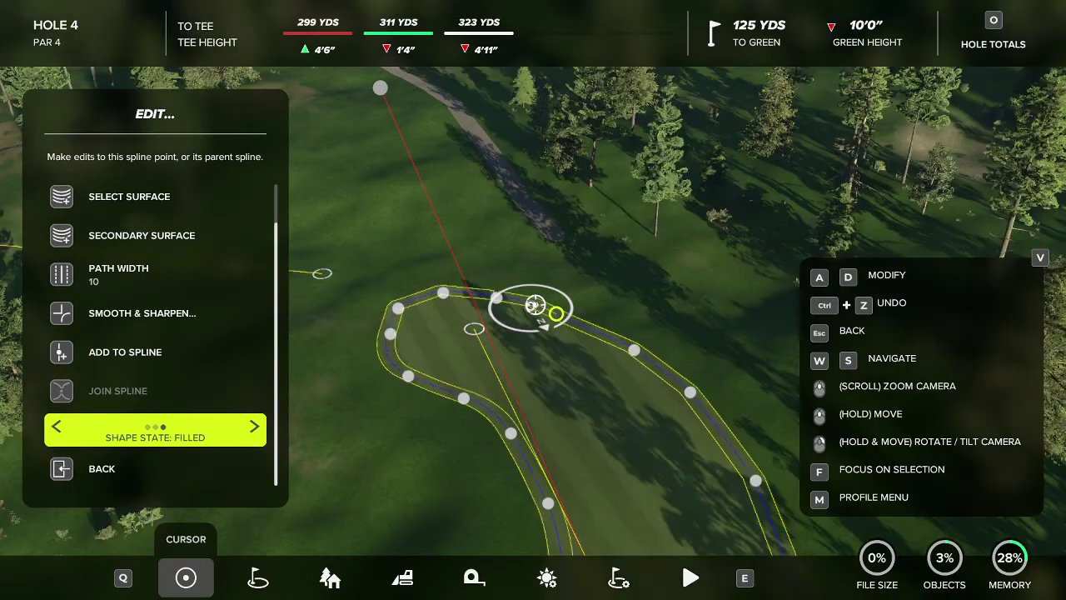
key("Escape")
Start a playtest of hole 4 with the red tee set, pin set One and no wind.
right_click_drag(535, 305, 520, 279)
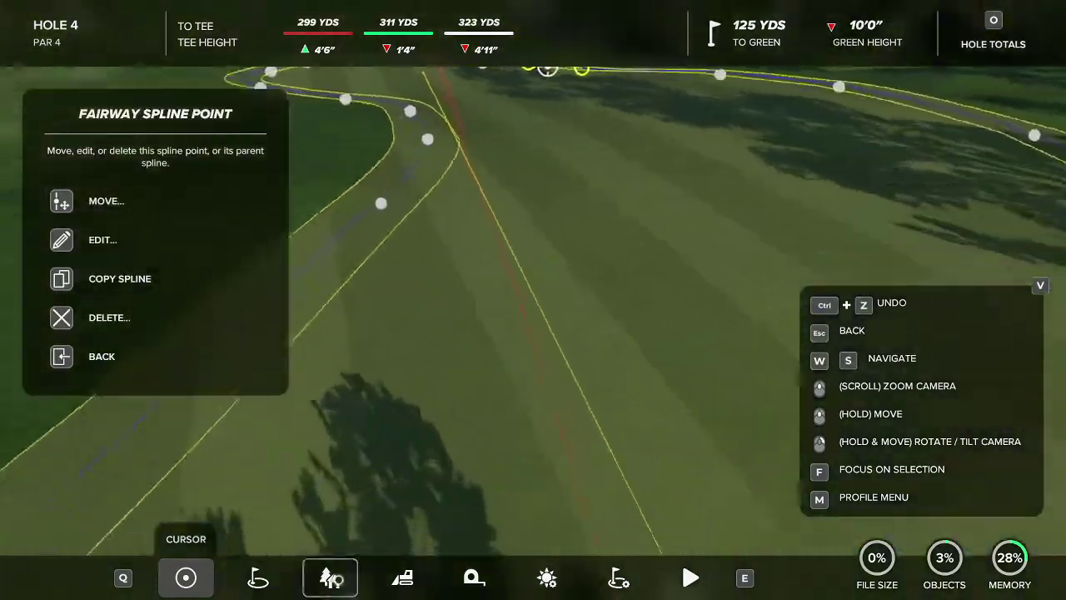
left_click(330, 577)
left_click(258, 577)
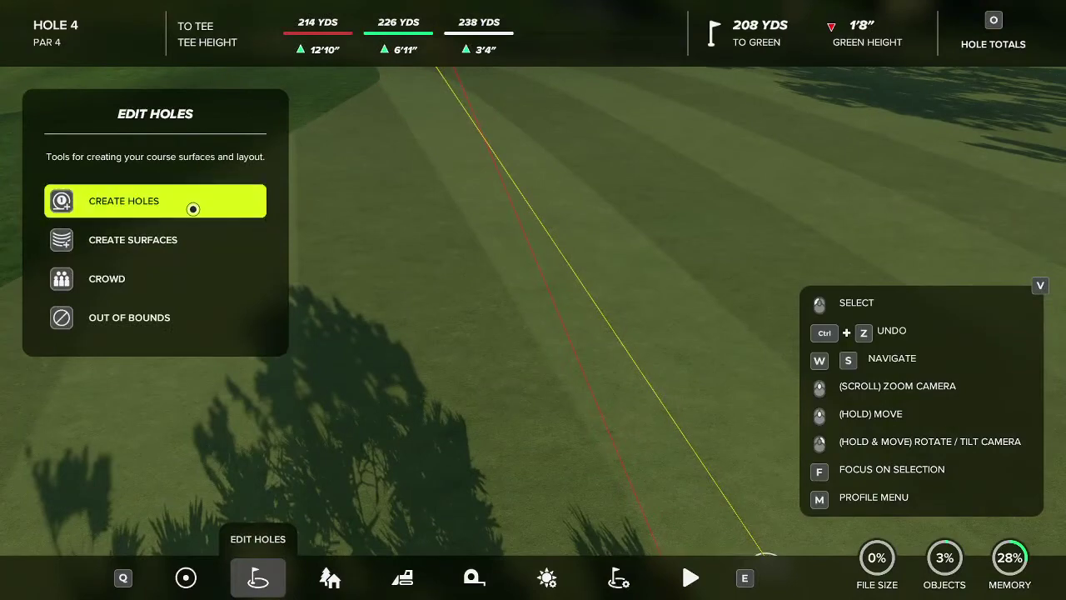
left_click(690, 577)
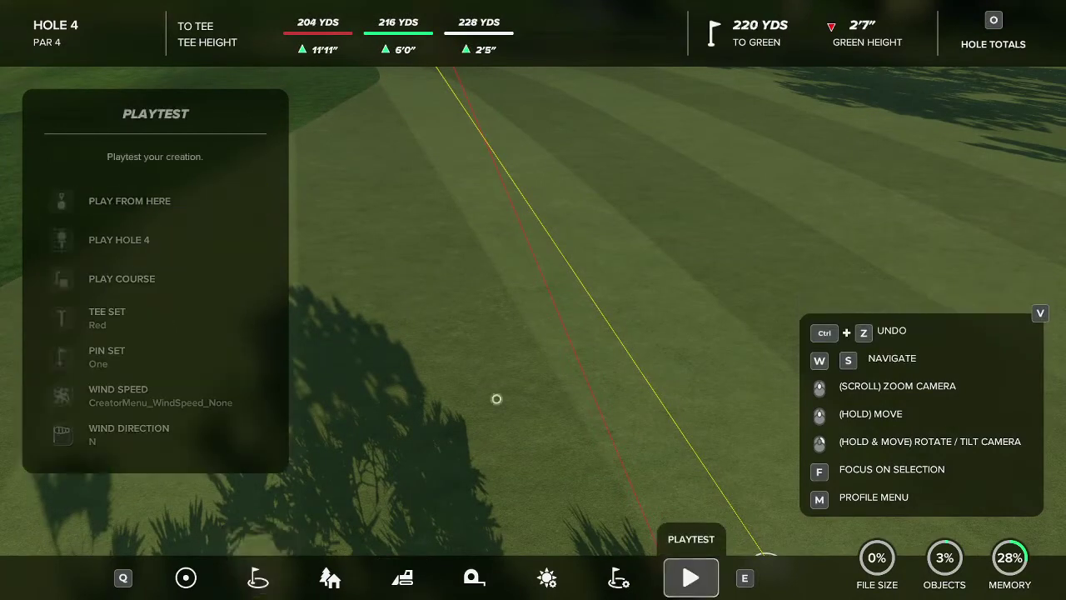
left_click(142, 240)
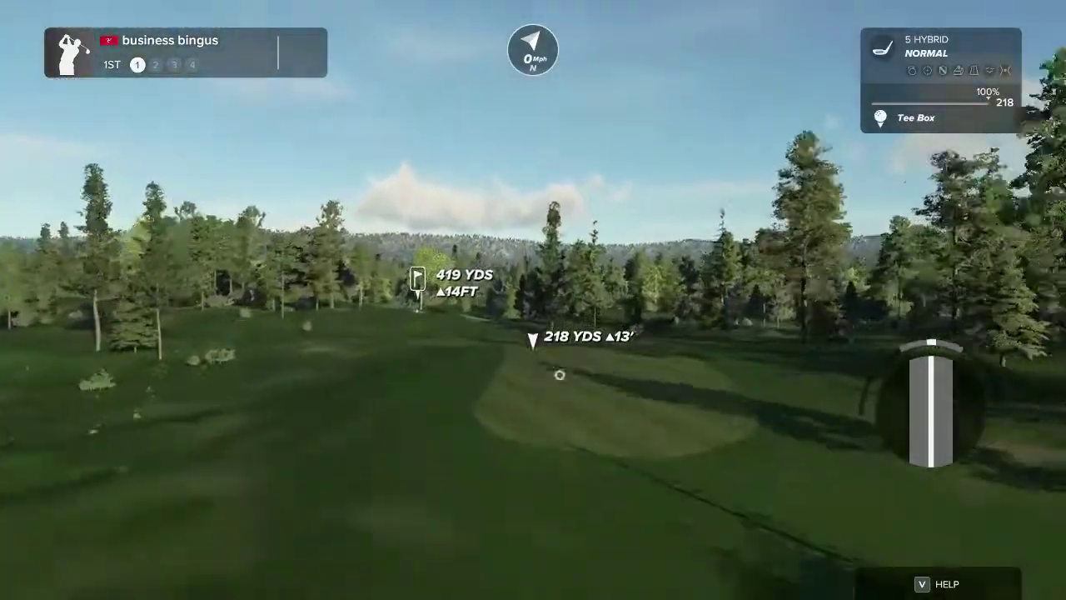
Check the fairway landing areas for several clubs, and play the tee shot with the 3 wood aimed about 241 yd out.
scroll(600, 408, "down", 1)
scroll(601, 408, "down", 3)
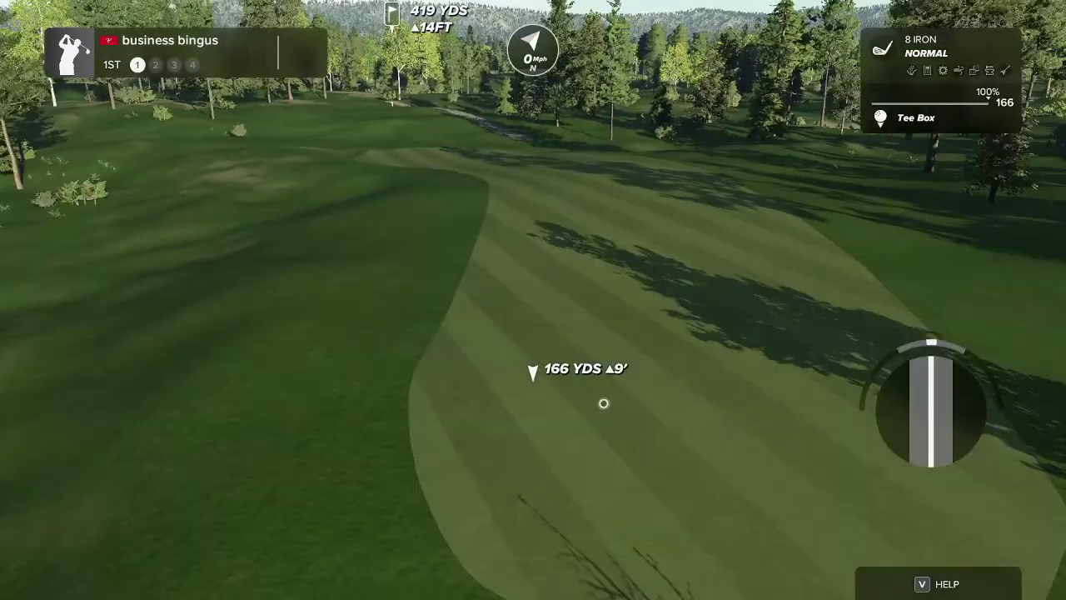
scroll(603, 402, "up", 2)
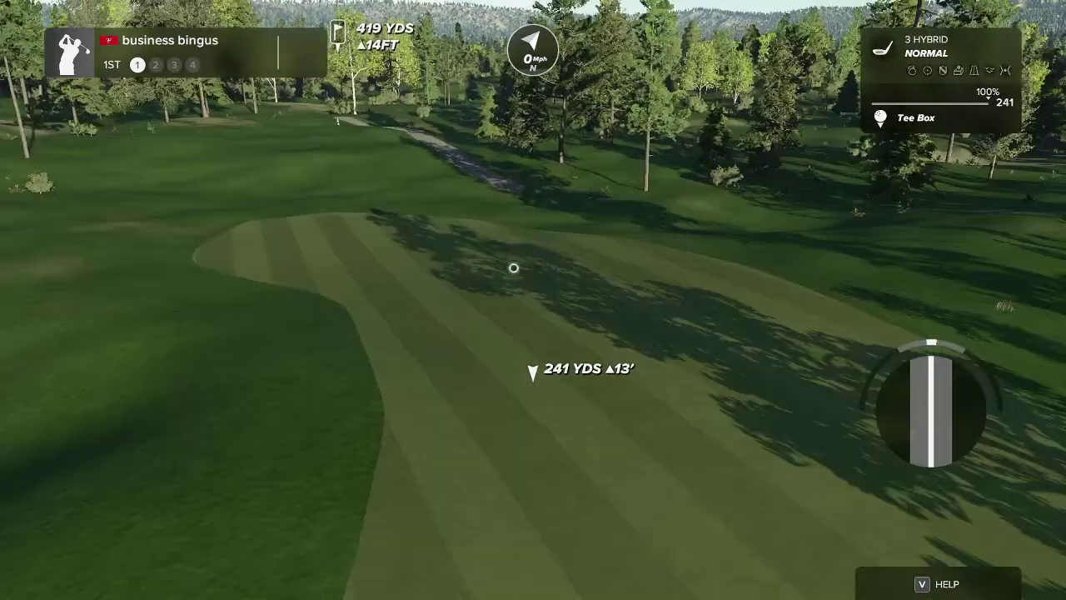
key("a")
key("d")
scroll(603, 375, "up", 2)
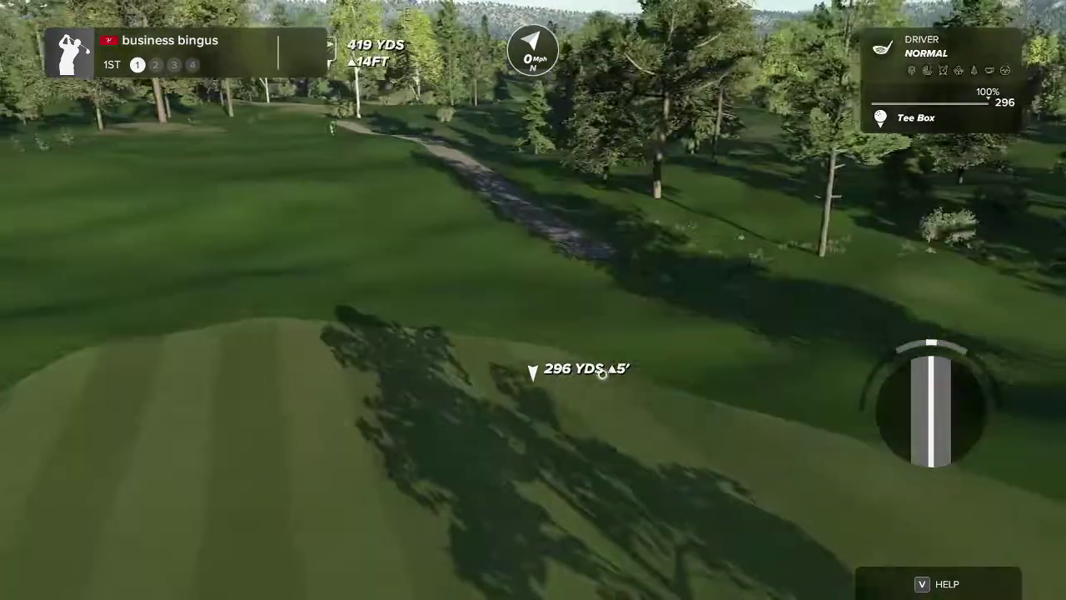
key("a")
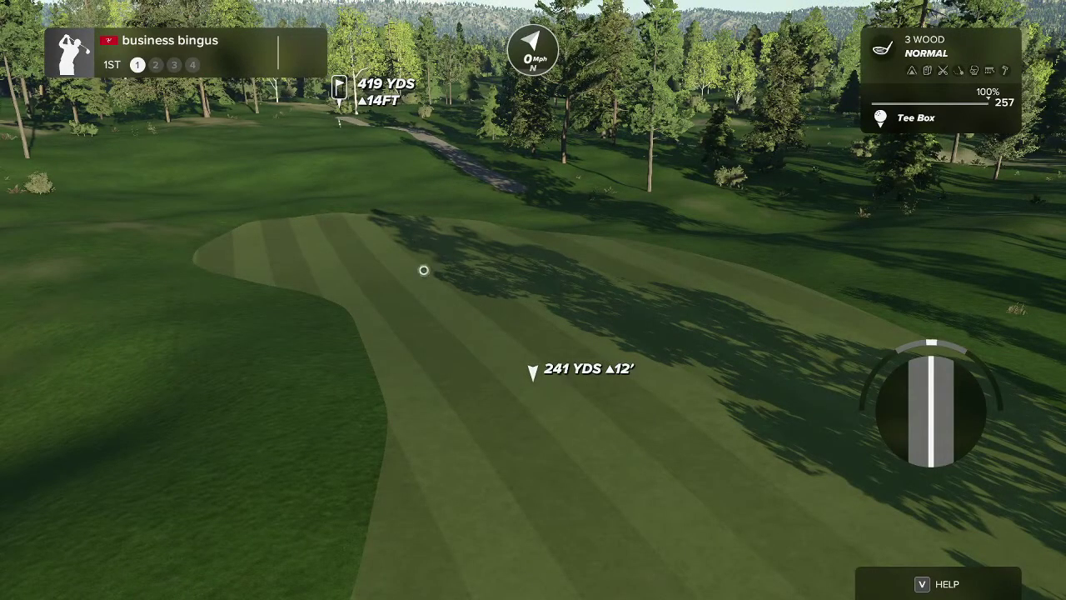
key("space")
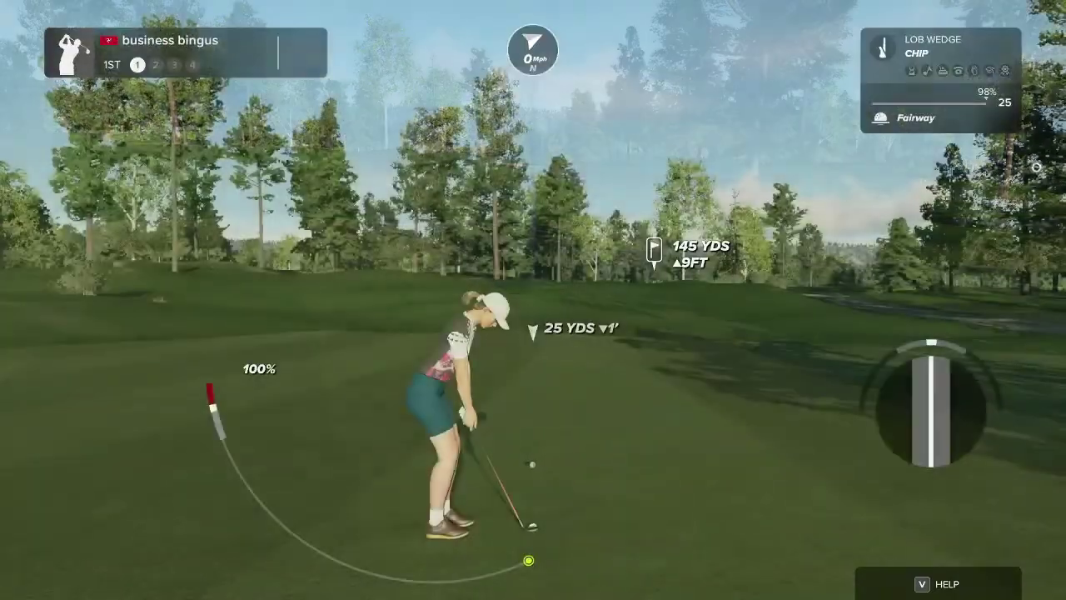
Survey the approach to the green from the ball's fairway lie, and leave the playtest to edit the course.
key("w")
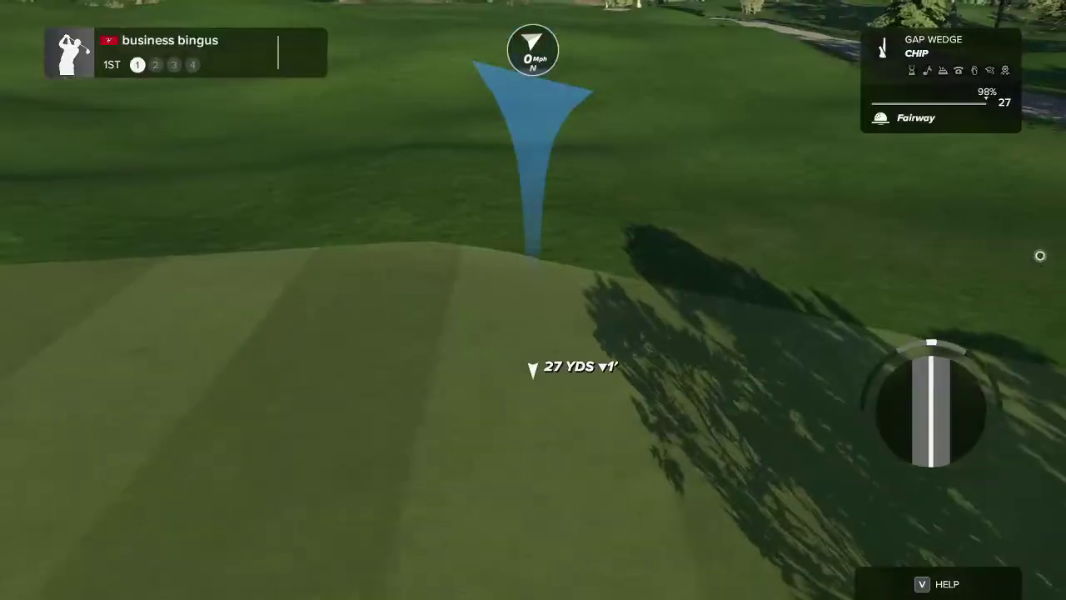
key("w")
key("w")
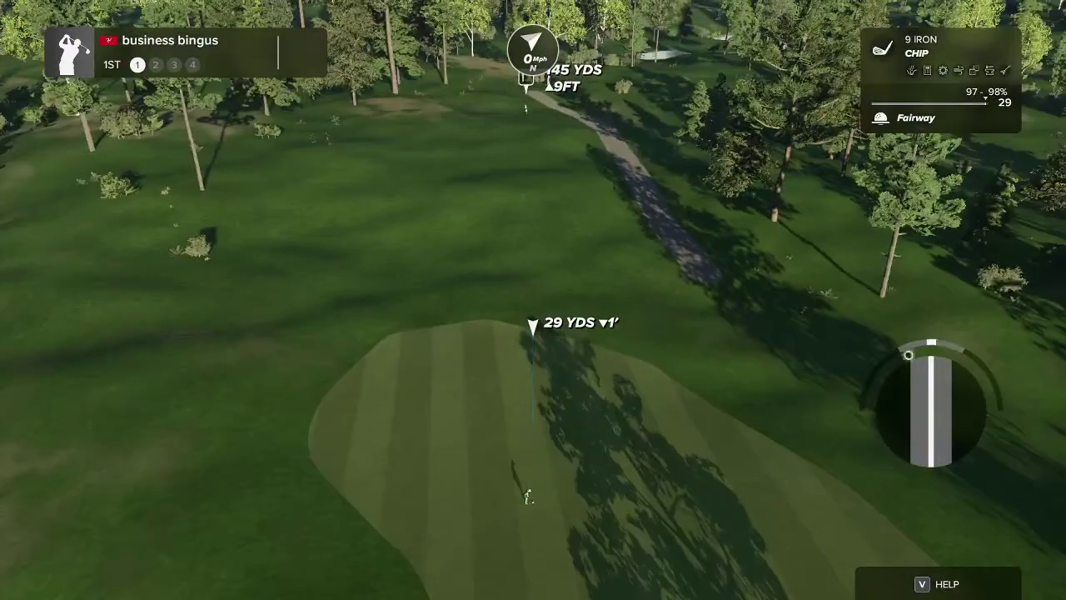
key("Escape")
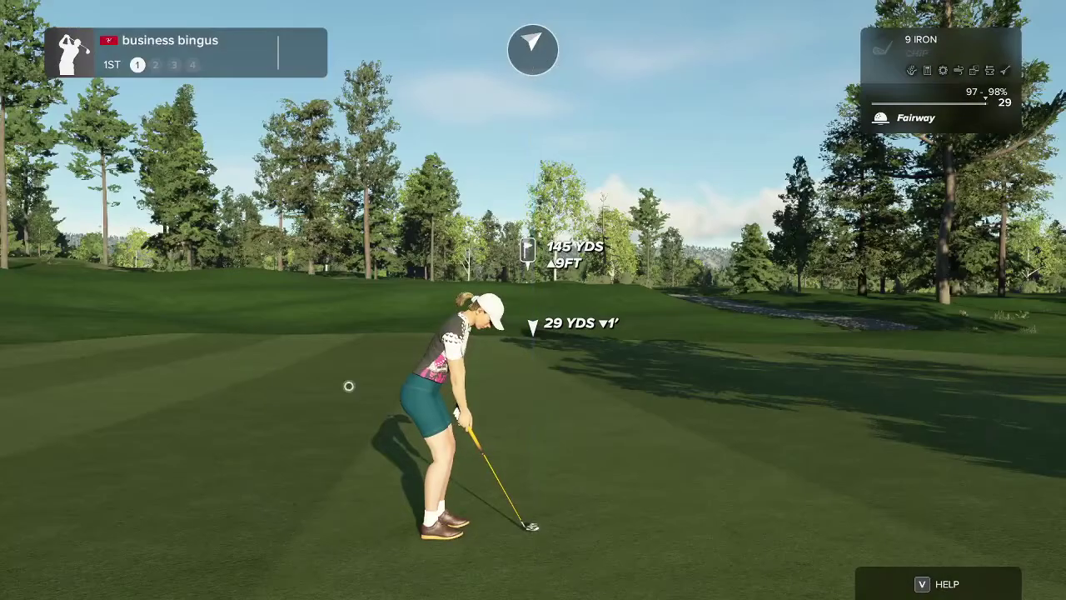
key("Escape")
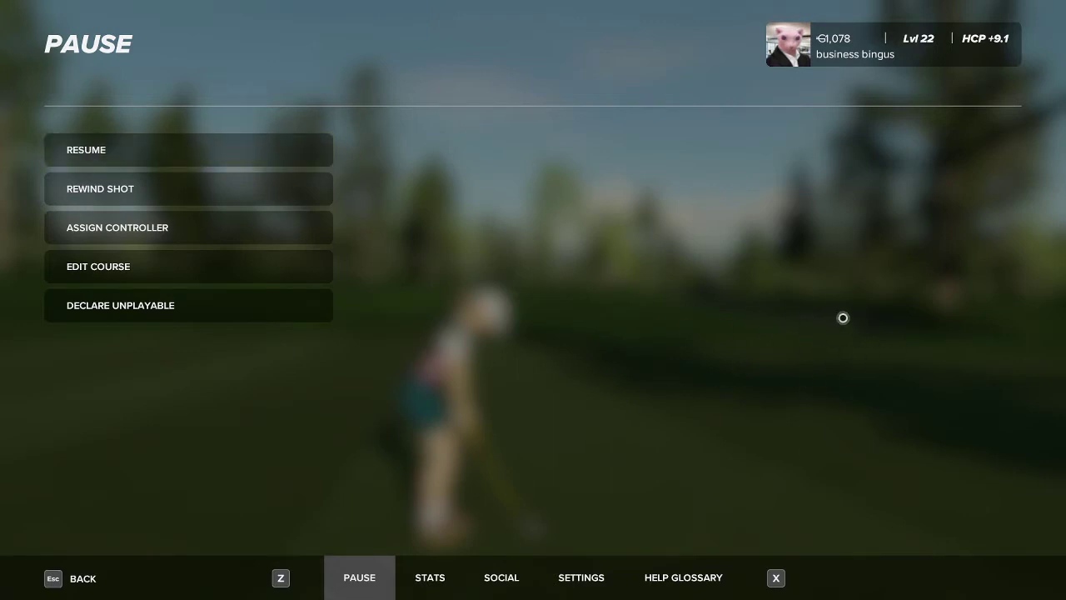
left_click(127, 149)
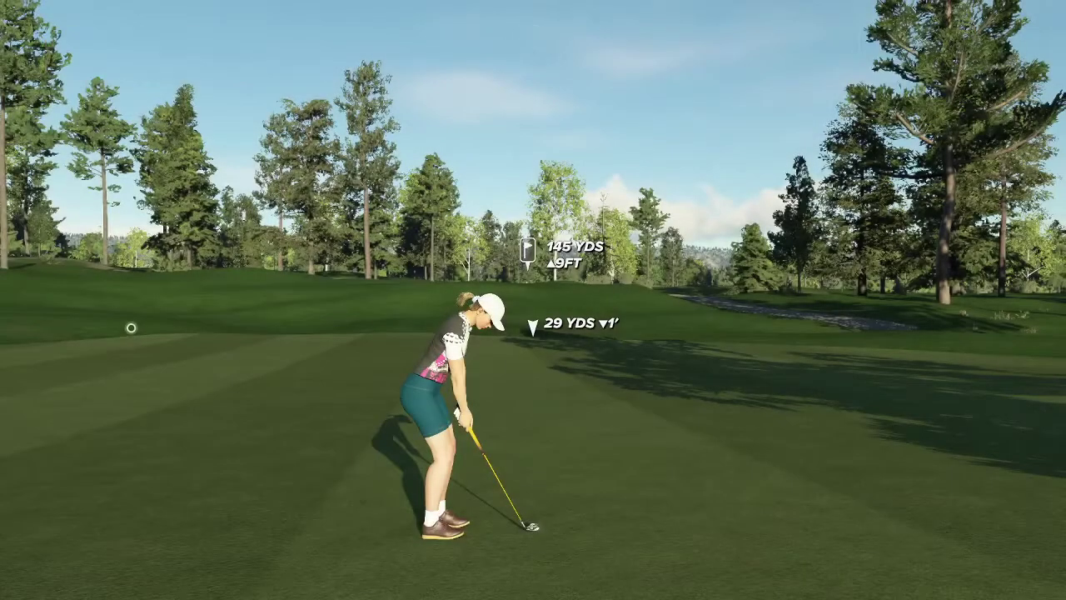
key("Escape")
left_click(161, 266)
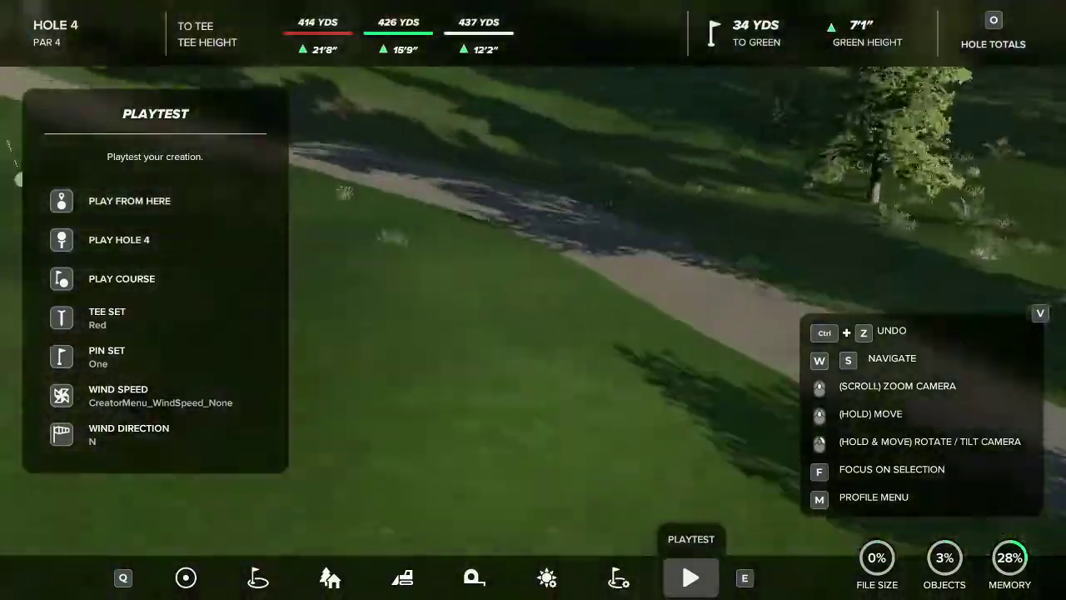
Flatten the ground around hole 4's green site, using Landscape Flatten with the soft-edged irregular brush at +0 ft 0 in.
left_click(403, 576)
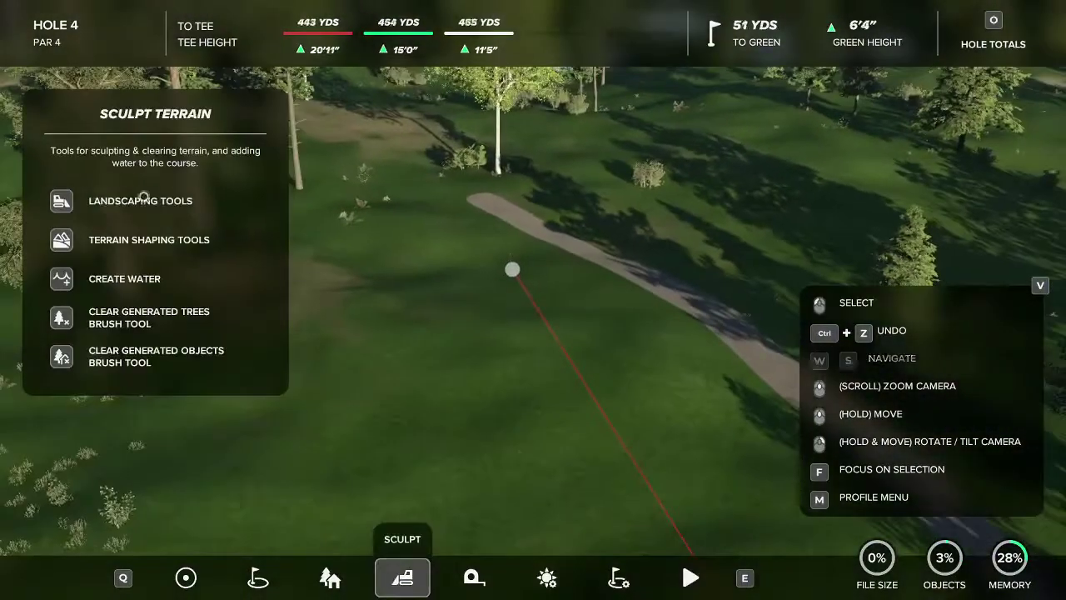
left_click(144, 199)
left_click(136, 236)
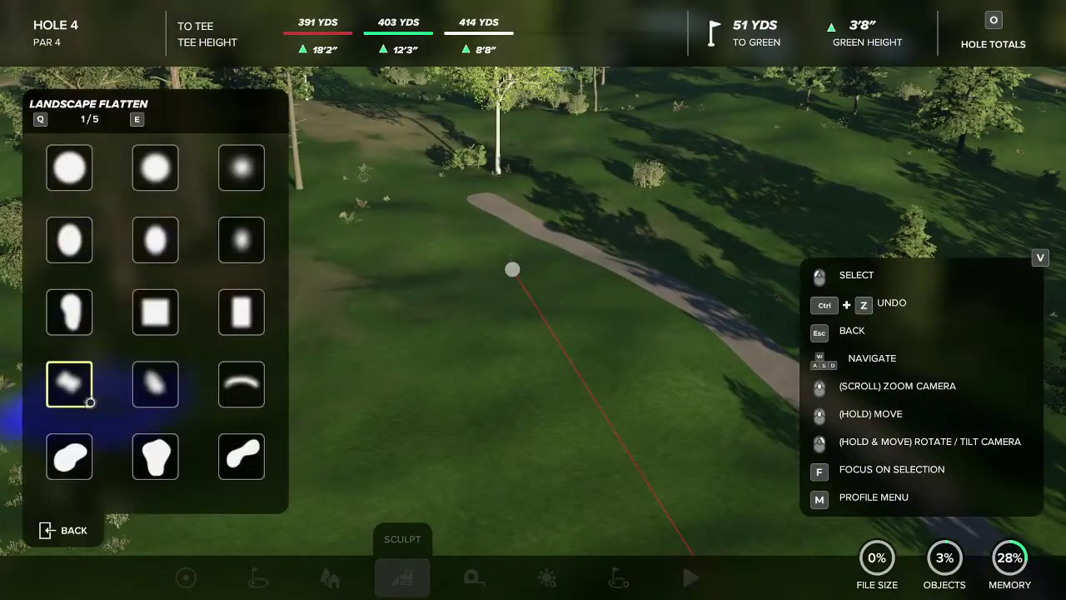
left_click(69, 384)
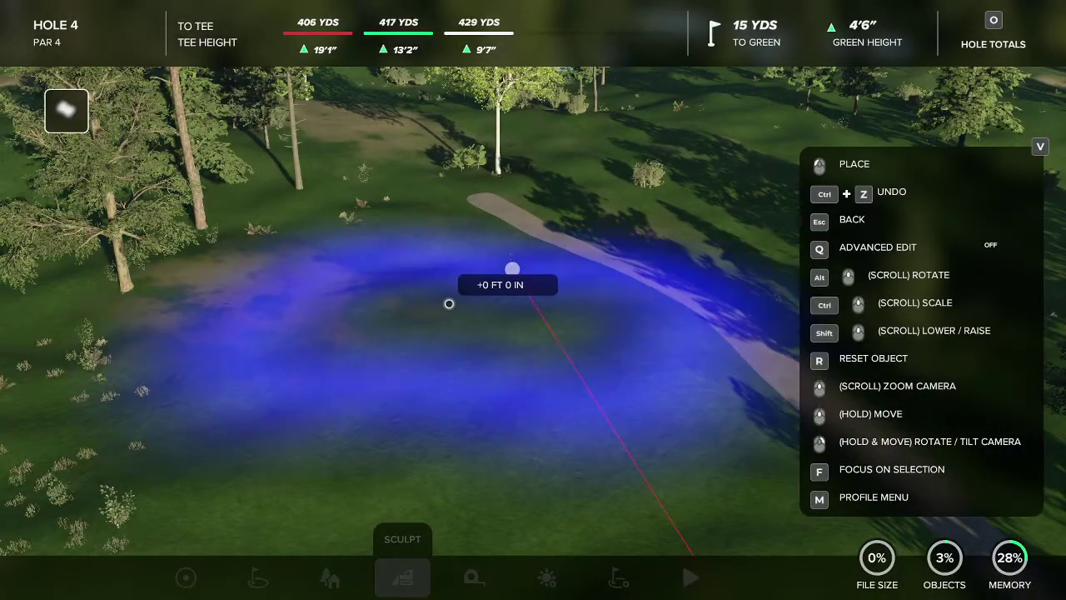
key("w")
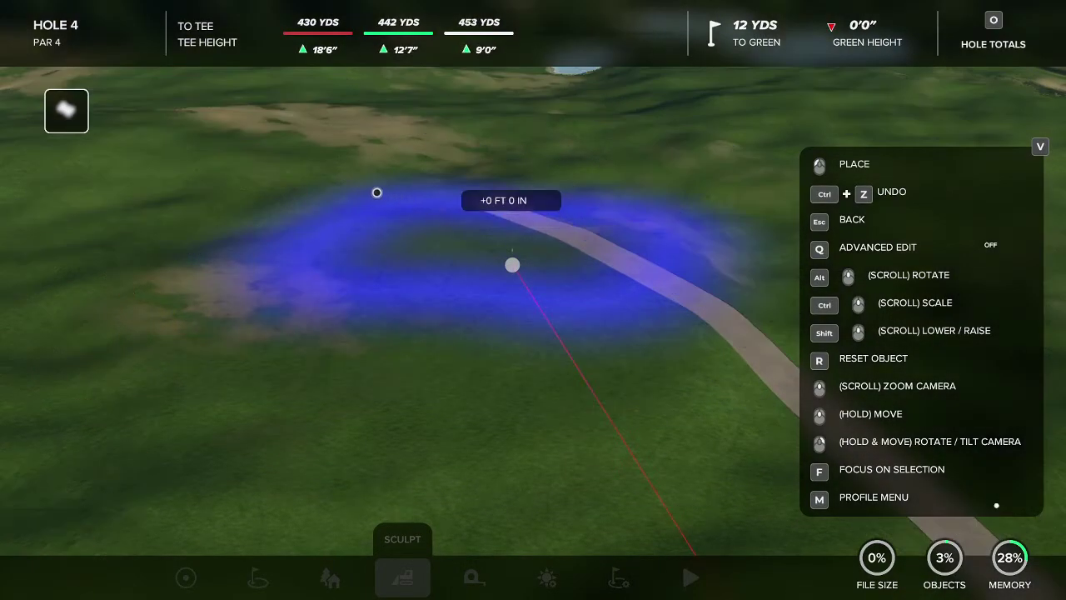
key("Escape")
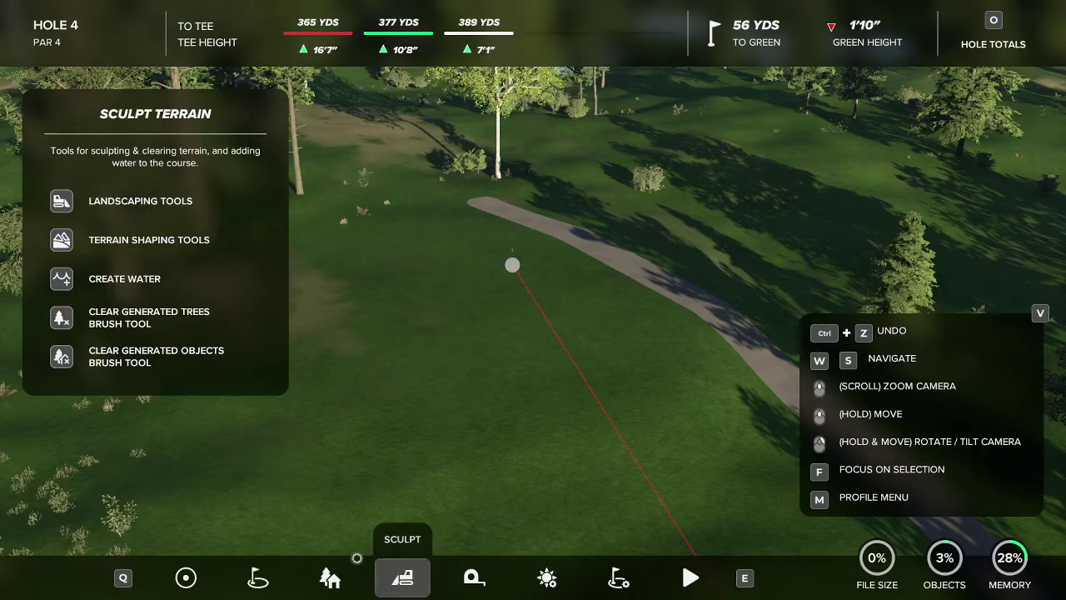
left_click(330, 577)
mouse_move(541, 287)
right_mouse_down()
mouse_move(541, 200)
mouse_move(533, 291)
right_mouse_up()
left_click(267, 587)
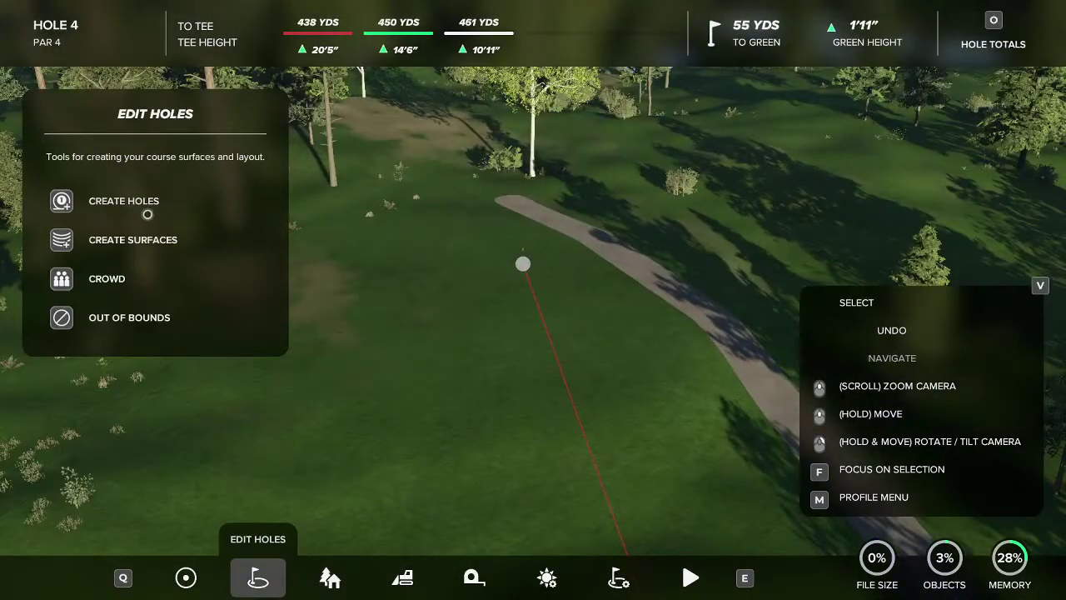
left_click(354, 590)
Build a raised flat pad at hole 4's green site, using Landscape Flatten with the enlarged footprint-shaped brush at +2 ft 0 in.
left_click(403, 583)
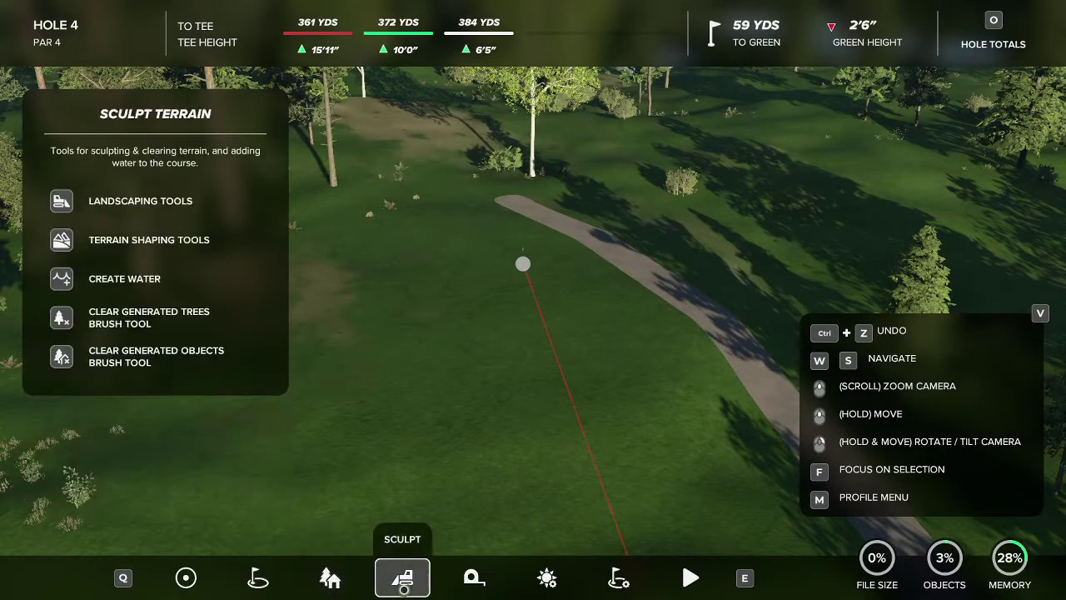
left_click(174, 185)
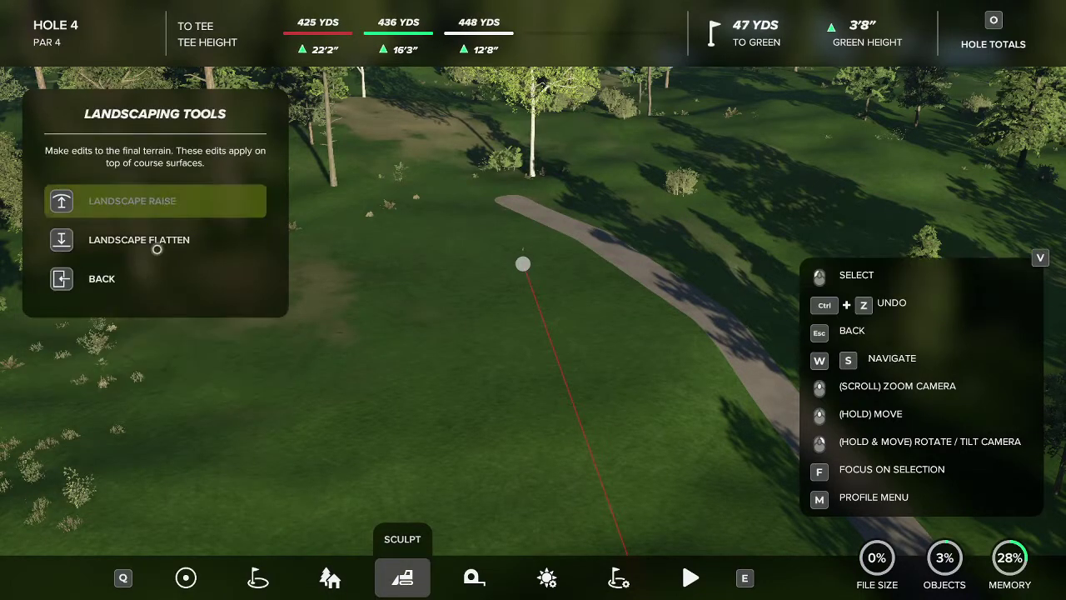
left_click(159, 249)
left_click(67, 312)
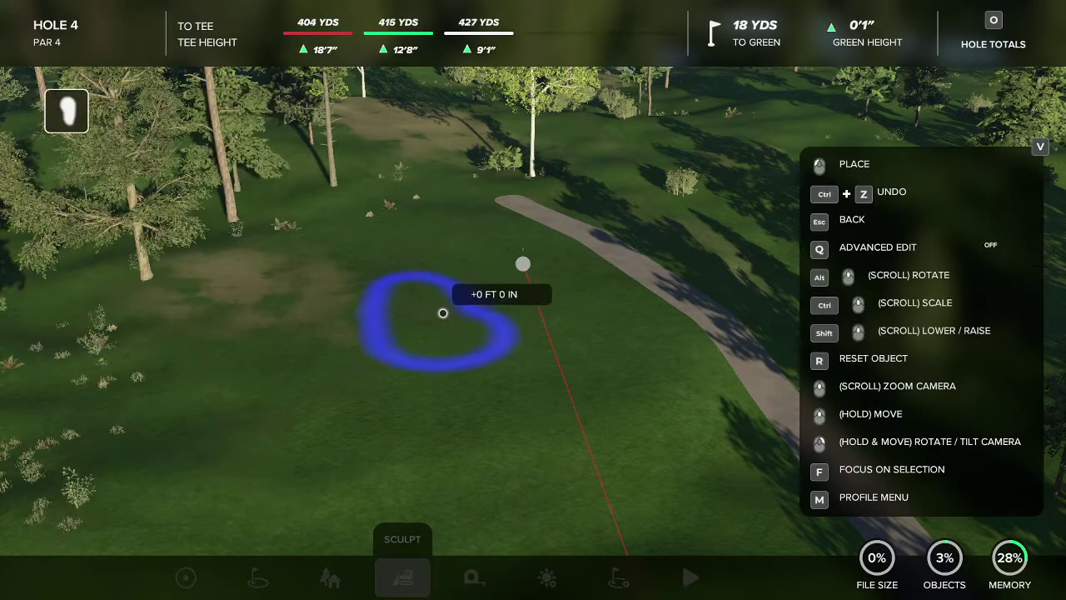
scroll(454, 264, "up", 5, "shift")
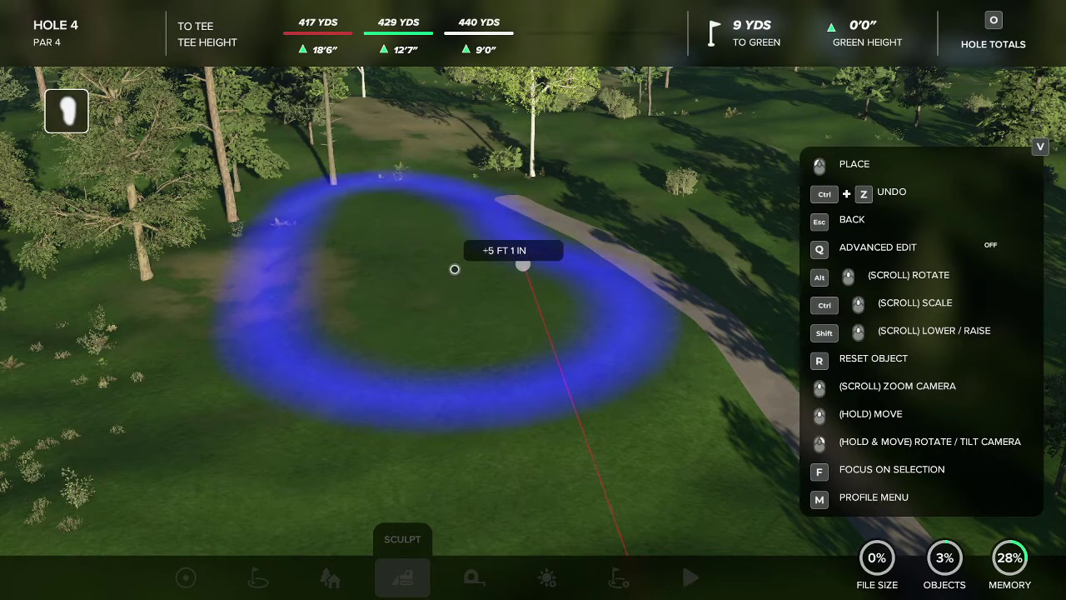
scroll(456, 264, "down", 5, "ctrl")
scroll(471, 350, "up", 4)
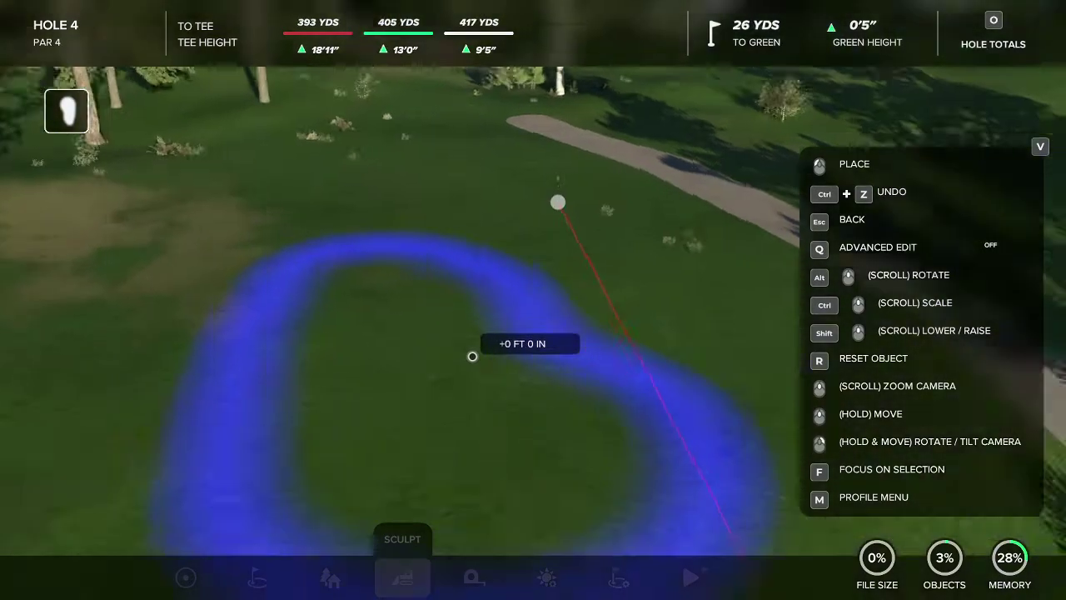
scroll(473, 342, "up", 1, "shift")
scroll(471, 300, "down", 5)
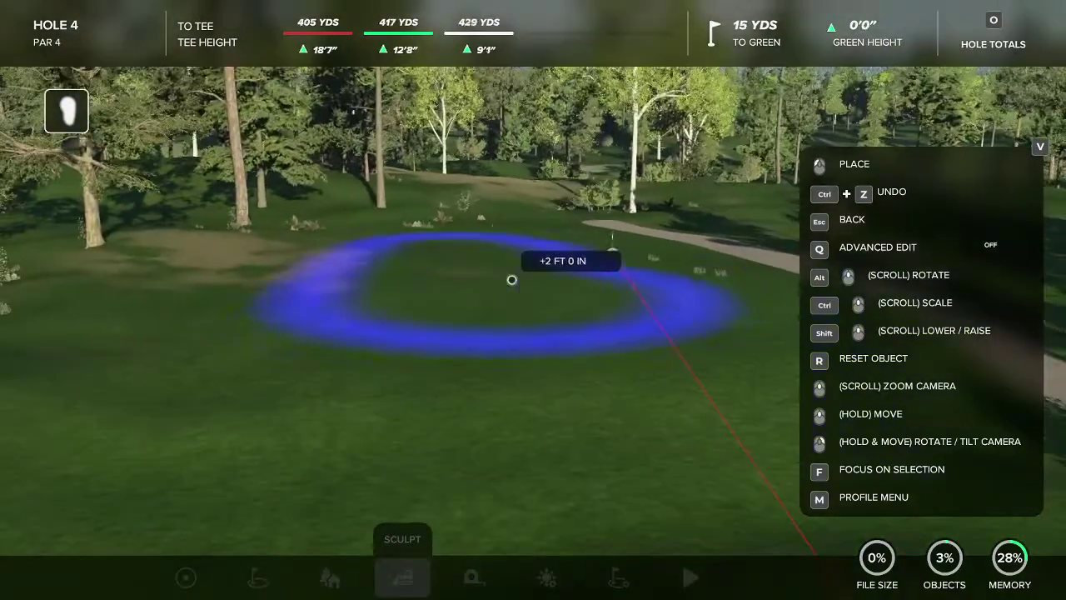
left_click(516, 245)
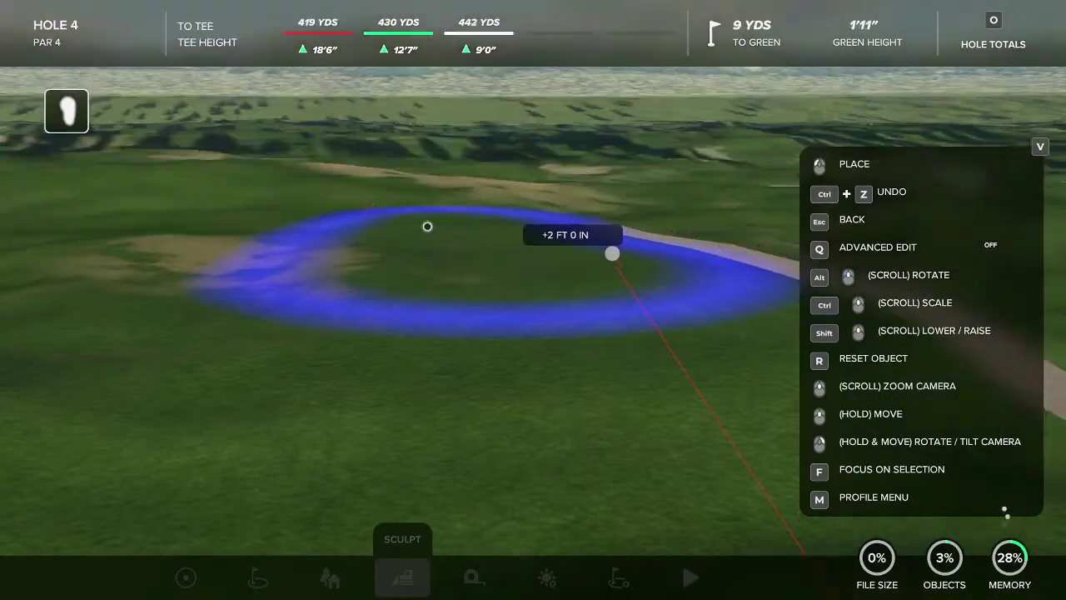
key("Escape")
mouse_move(358, 143)
right_mouse_down()
mouse_move(360, 87)
mouse_move(383, 278)
right_mouse_up()
key("Escape")
key("Escape")
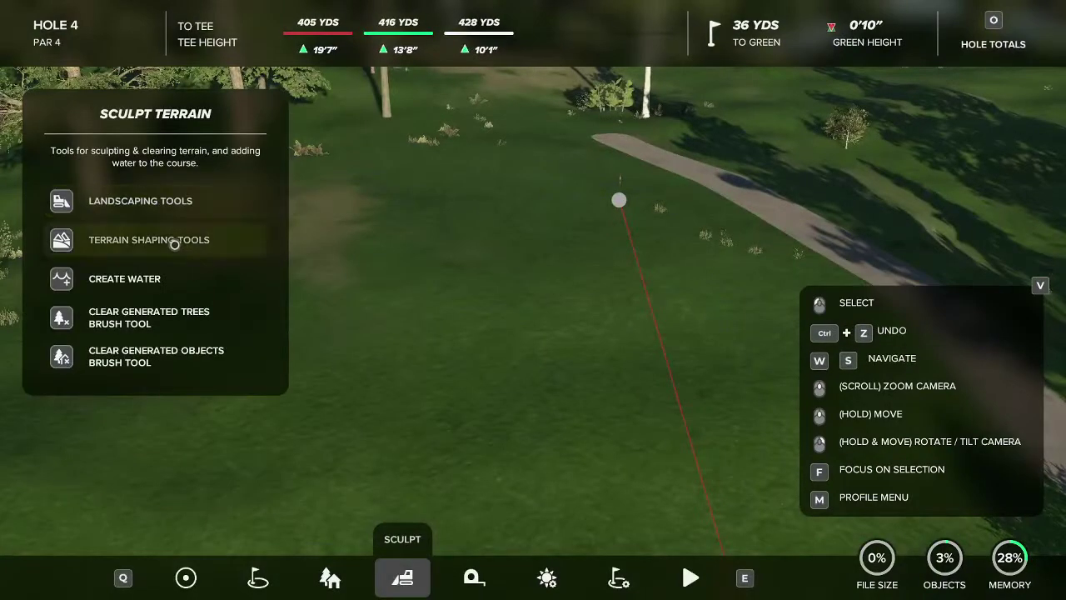
Draw hole 4's green with the Green Spline Tool as a closed oval about 75 yd around on the raised pad.
left_click(280, 576)
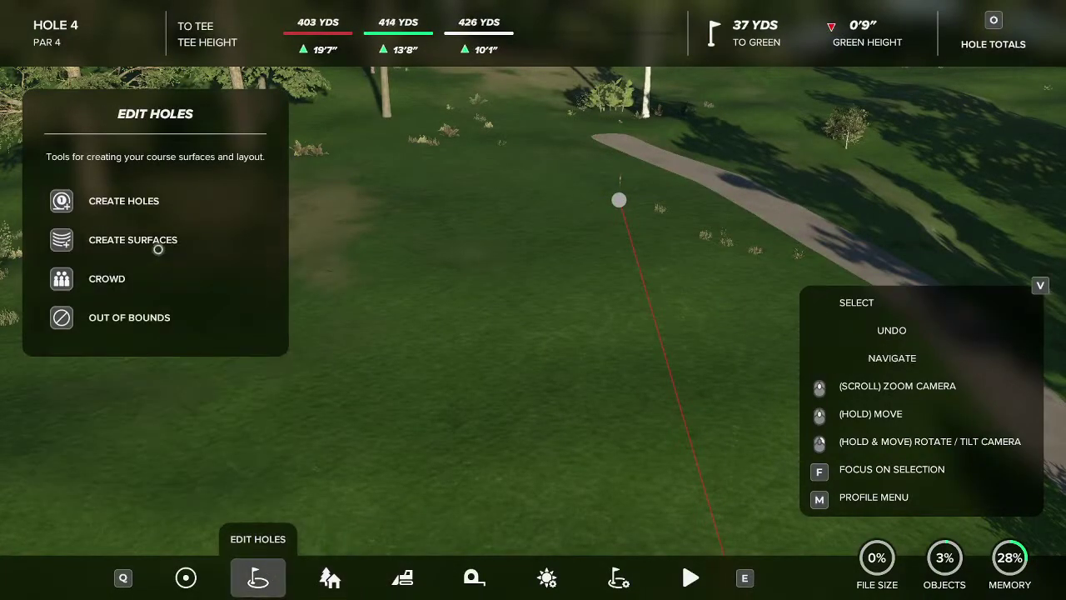
left_click(158, 241)
left_click(139, 239)
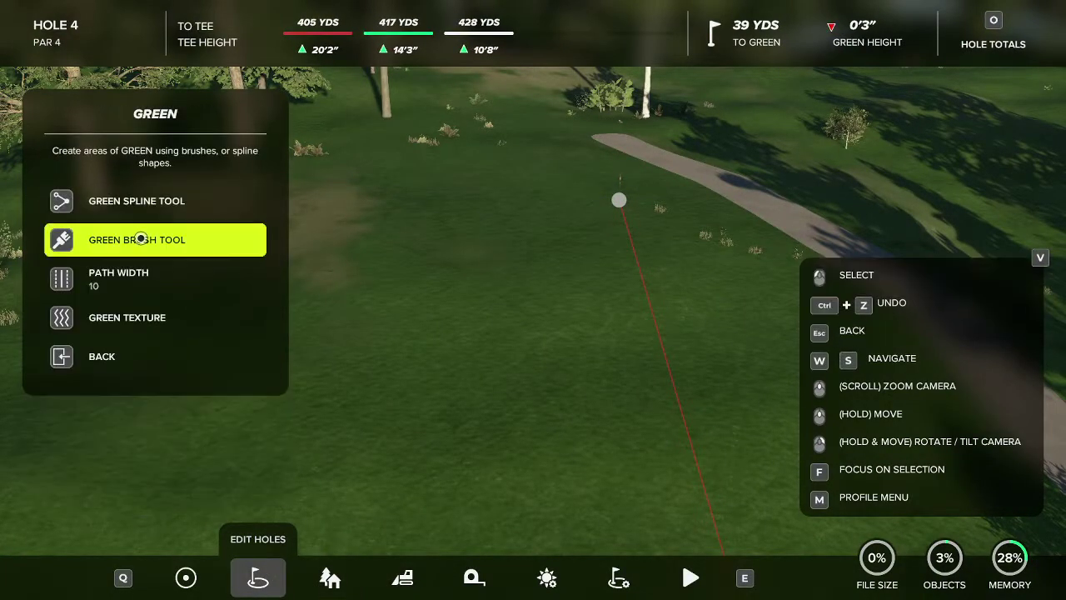
left_click(142, 205)
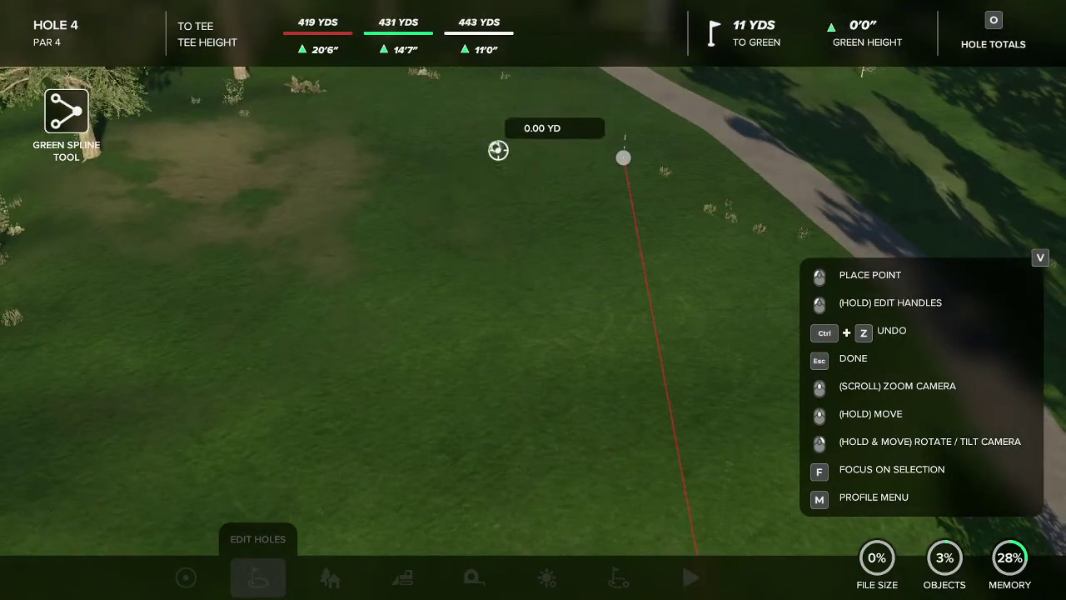
left_click(497, 119)
left_click(470, 121)
left_click(442, 135)
left_click(409, 162)
left_click(399, 194)
left_click(406, 230)
left_click(442, 250)
left_click(501, 257)
left_click(571, 250)
left_click(608, 239)
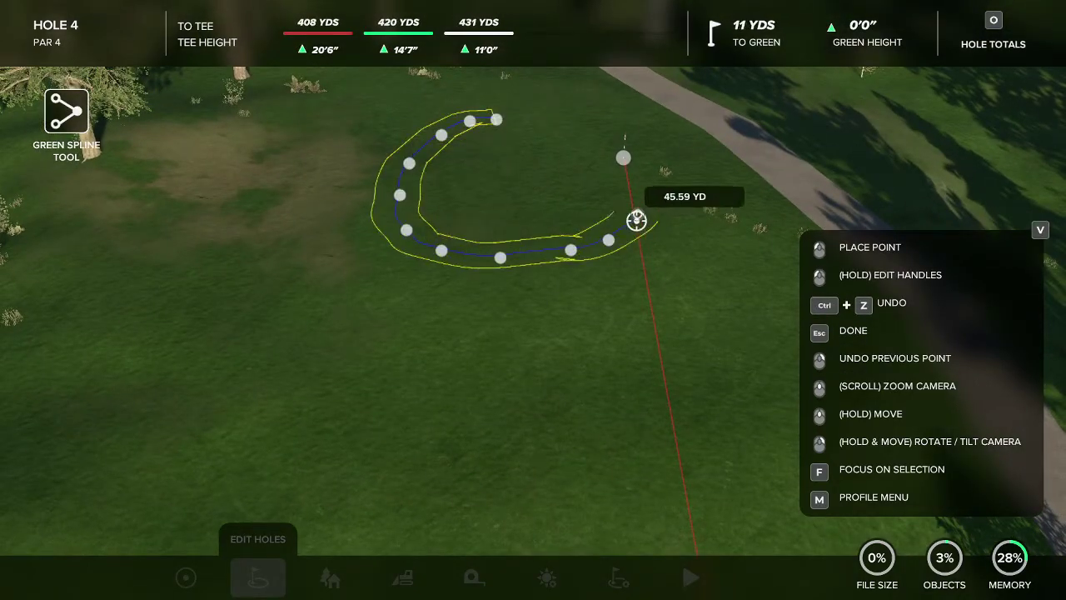
left_click(640, 217)
left_click(651, 184)
left_click(650, 165)
left_click(632, 143)
left_click(605, 129)
left_click(508, 118)
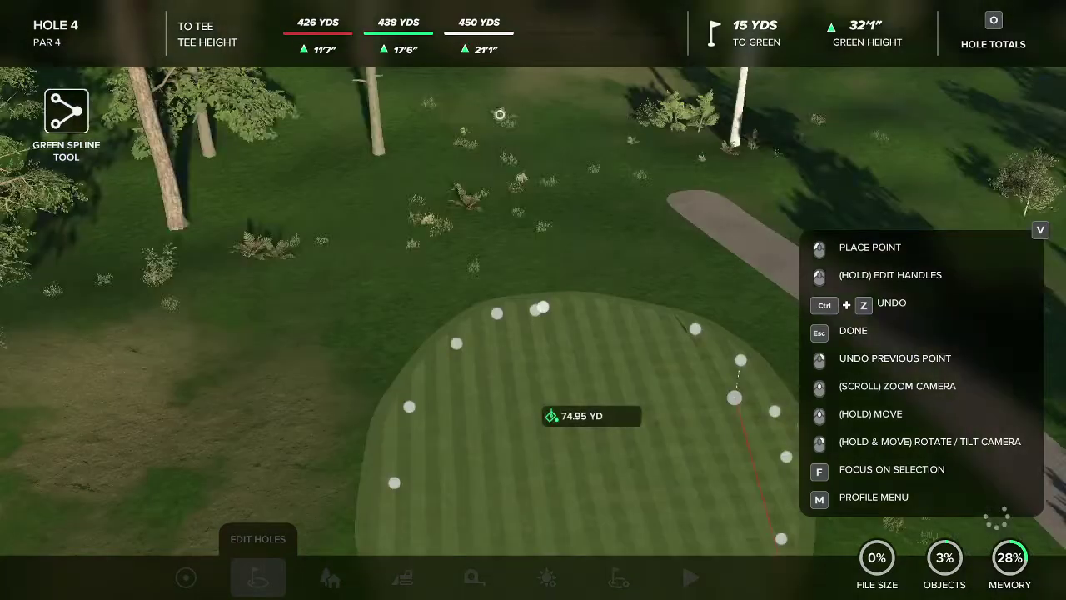
key("Escape")
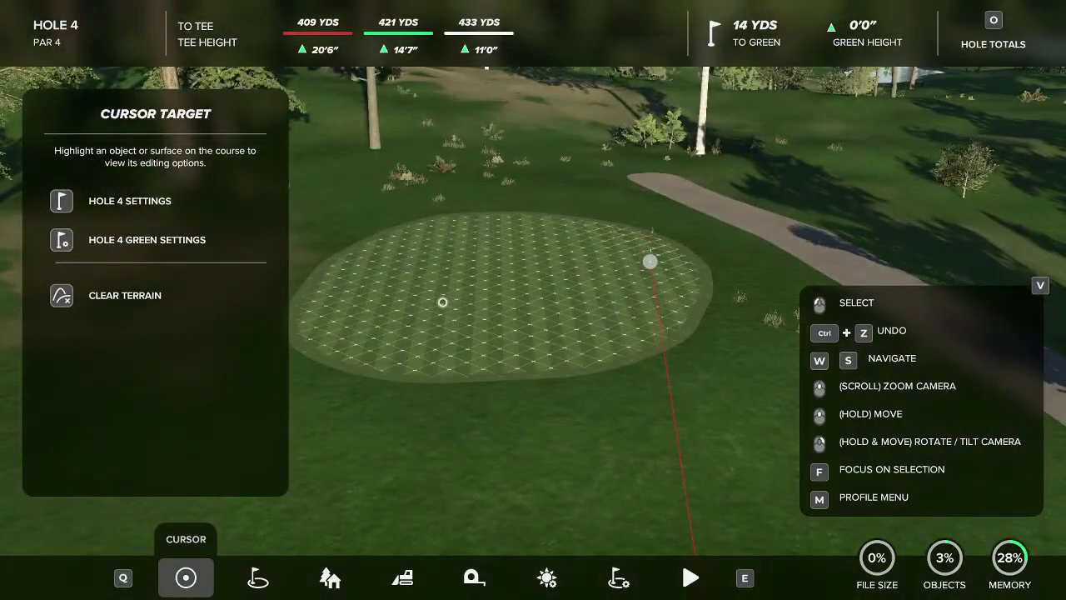
right_click_drag(469, 292, 457, 371)
left_click(275, 559)
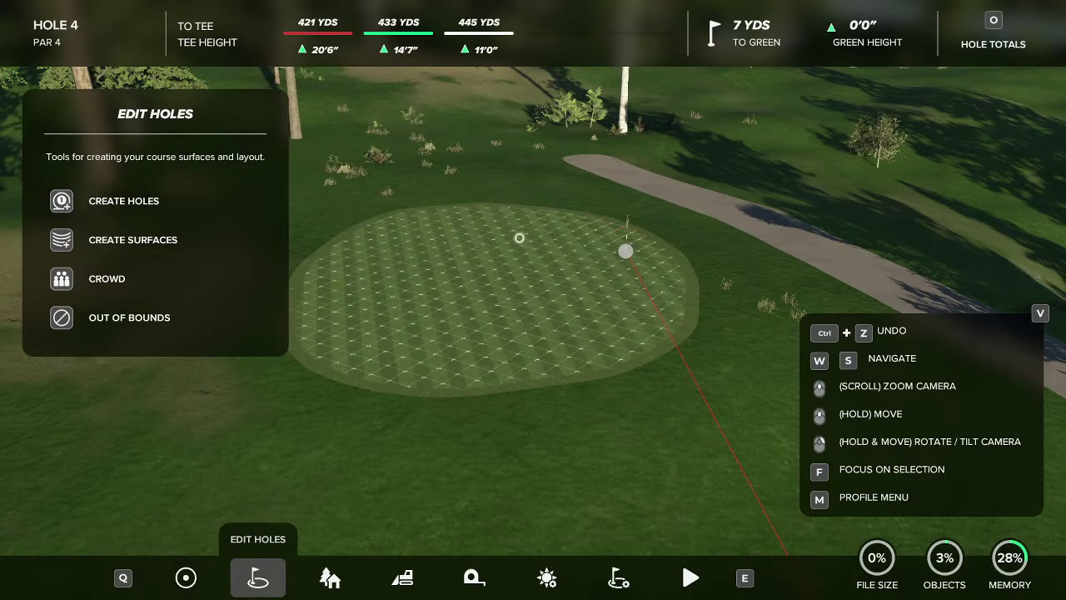
left_click(61, 200)
right_click(108, 231)
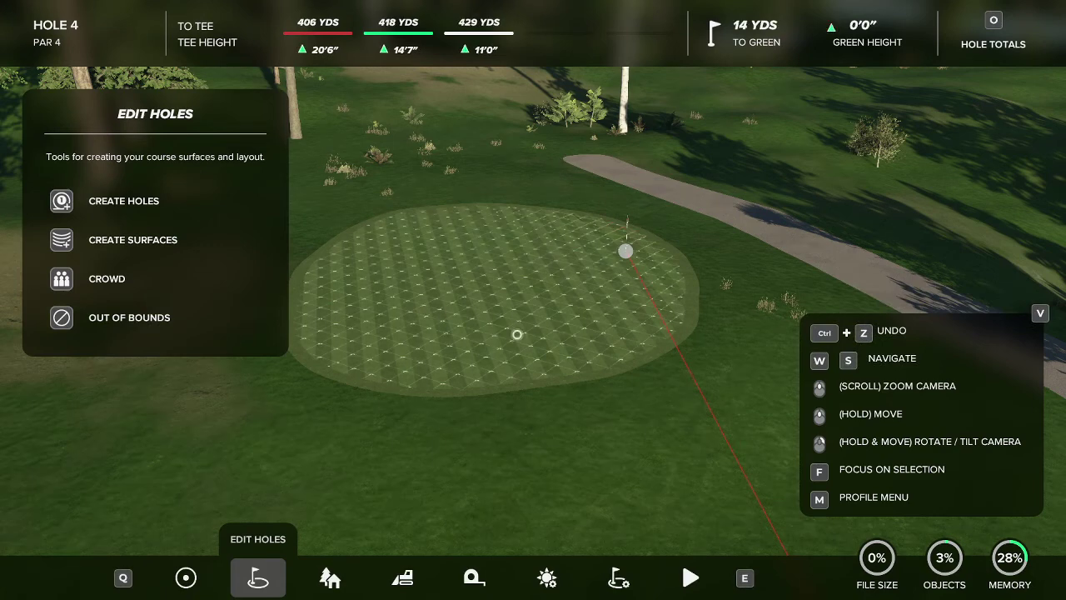
Raise the ground behind hole 4's green, using Landscape Raise with the enlarged soft-edged irregular brush at +3 ft 0 in.
left_click(402, 578)
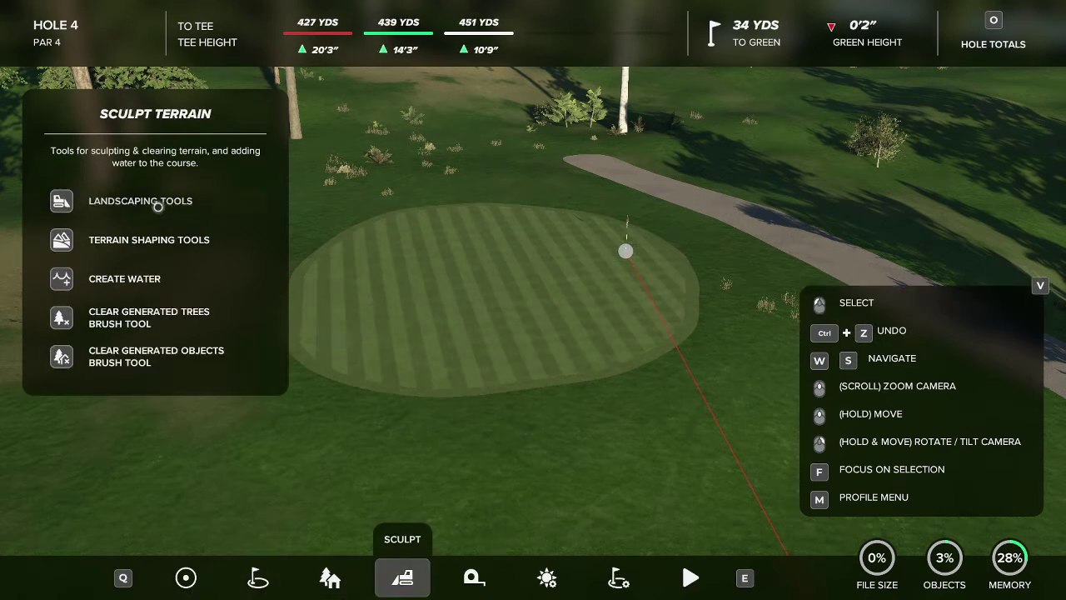
left_click(188, 201)
left_click(150, 202)
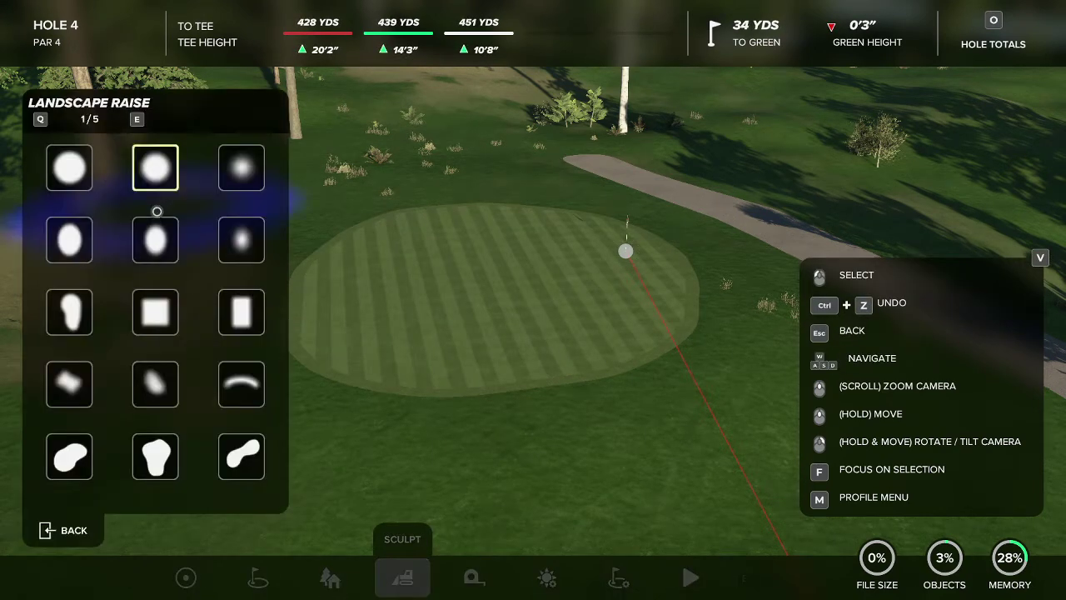
left_click(83, 393)
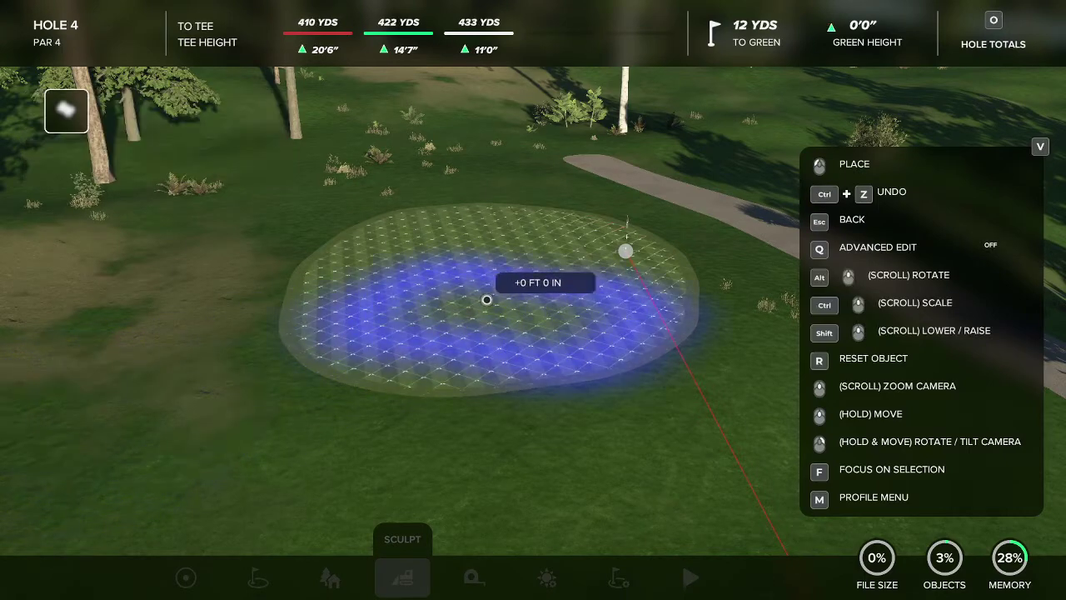
left_click_drag(492, 294, 488, 278)
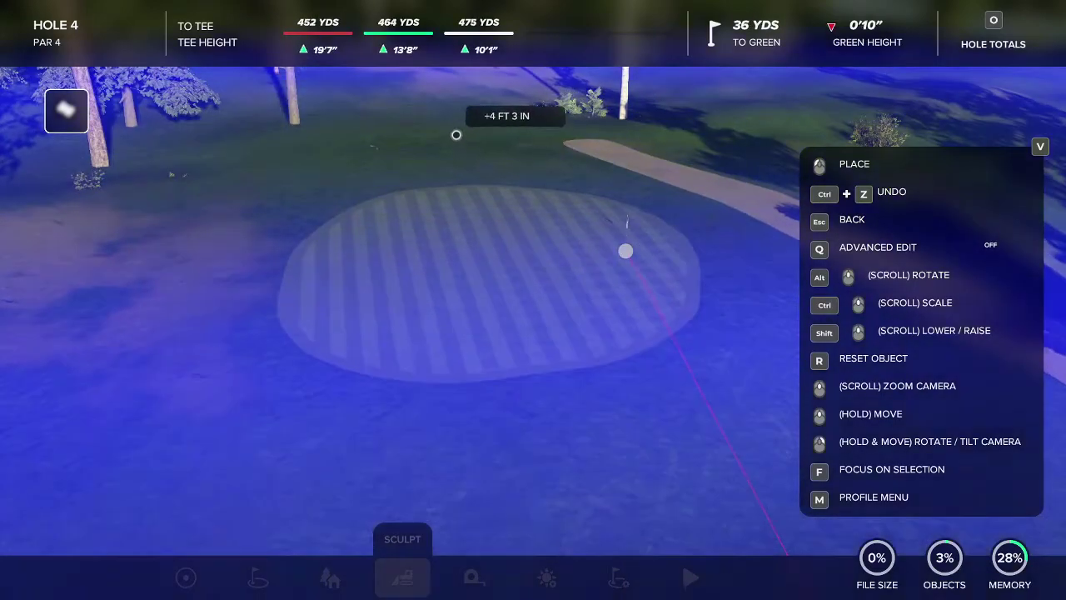
right_click_drag(445, 74, 518, 129)
scroll(518, 129, "down", 5)
scroll(530, 215, "down", 3)
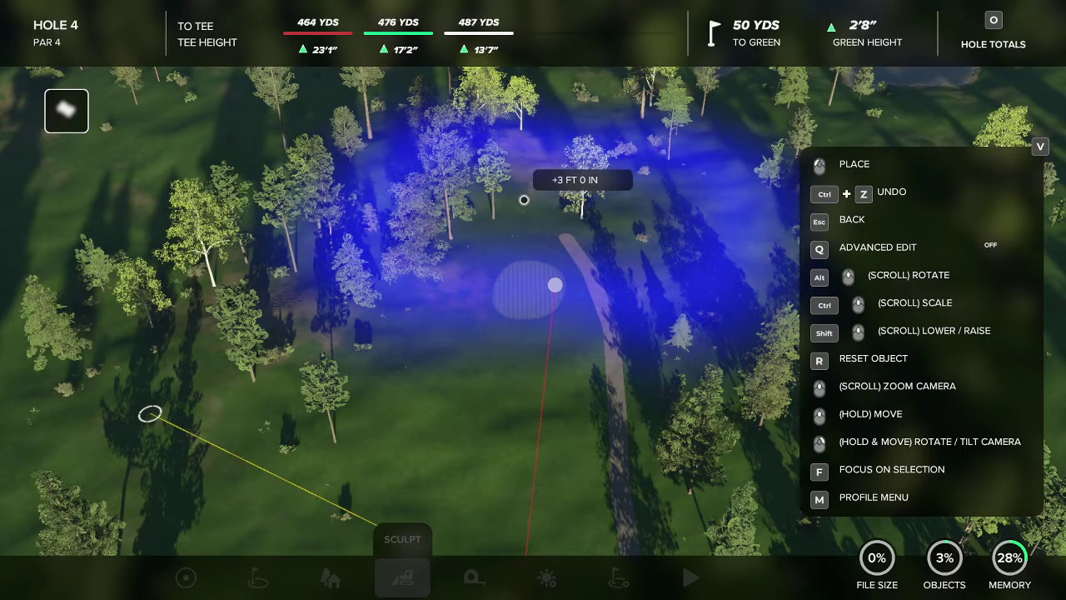
Examine the slope grid across hole 4's green up close and from several angles.
scroll(526, 288, "up", 10)
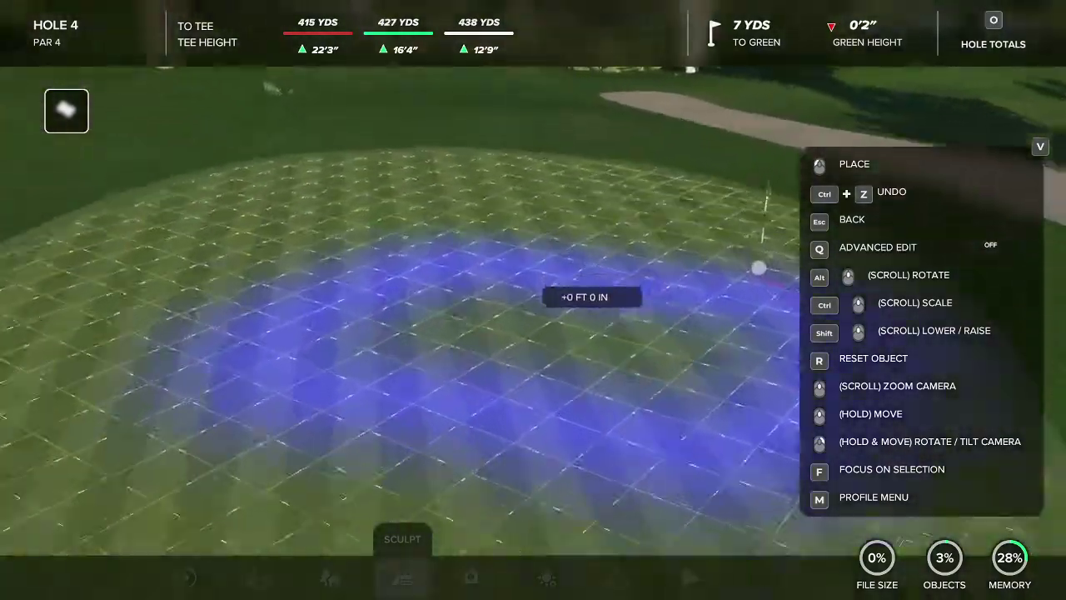
mouse_move(533, 317)
right_mouse_down()
mouse_move(516, 205)
mouse_move(516, 302)
mouse_move(531, 330)
mouse_move(555, 319)
right_mouse_up()
scroll(516, 205, "down", 2)
mouse_move(505, 282)
right_mouse_down()
mouse_move(538, 277)
mouse_move(533, 300)
right_mouse_up()
scroll(533, 300, "up", 3)
mouse_move(592, 329)
right_mouse_down()
mouse_move(583, 241)
mouse_move(567, 238)
mouse_move(570, 400)
right_mouse_up()
scroll(573, 333, "down", 5)
key("Escape")
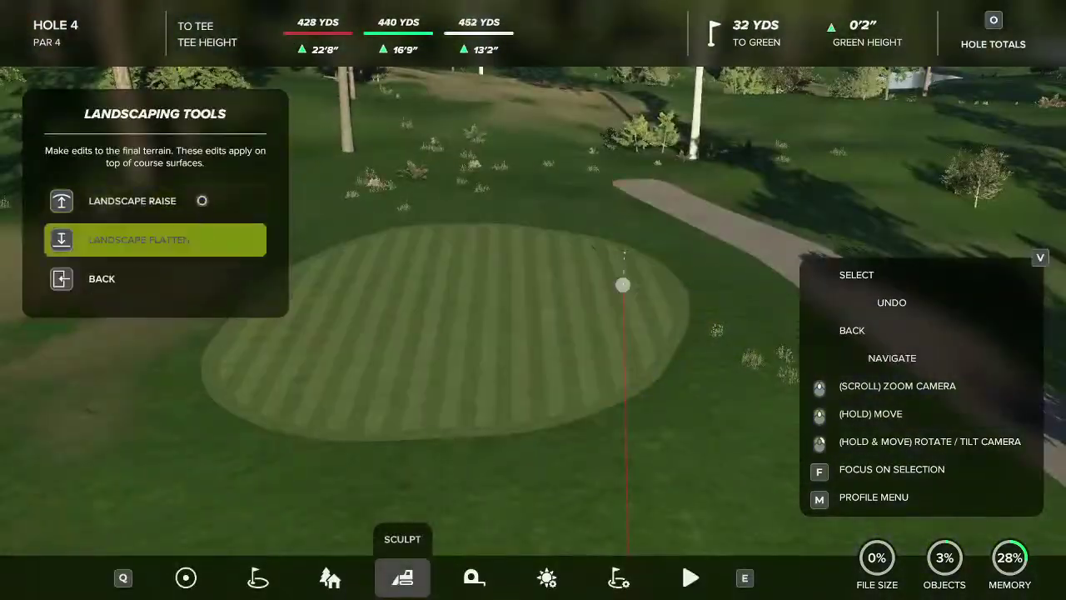
left_click(202, 201)
left_click(93, 368)
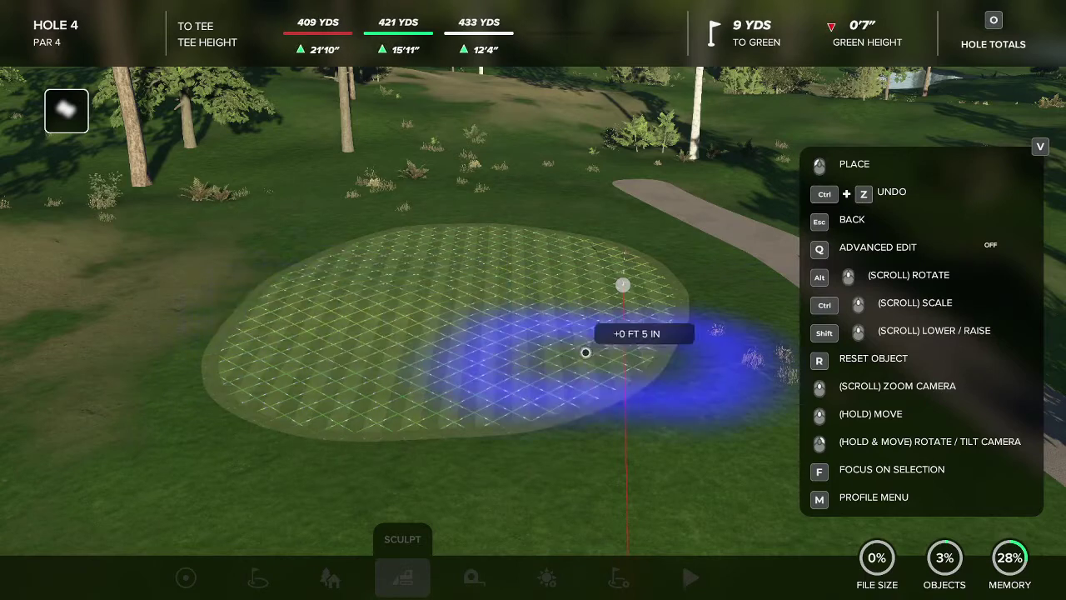
key("Escape")
key("Escape")
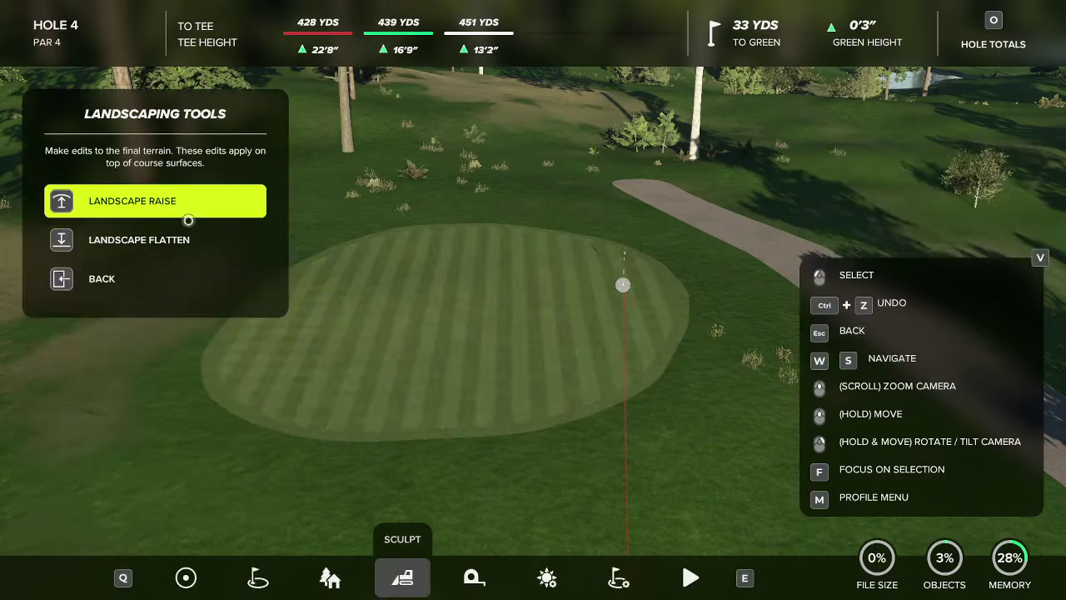
Flatten the part of hole 4's green around the flag, using Landscape Flatten with the soft-edged irregular brush at +0 ft 7 in.
left_click(125, 239)
left_click(69, 383)
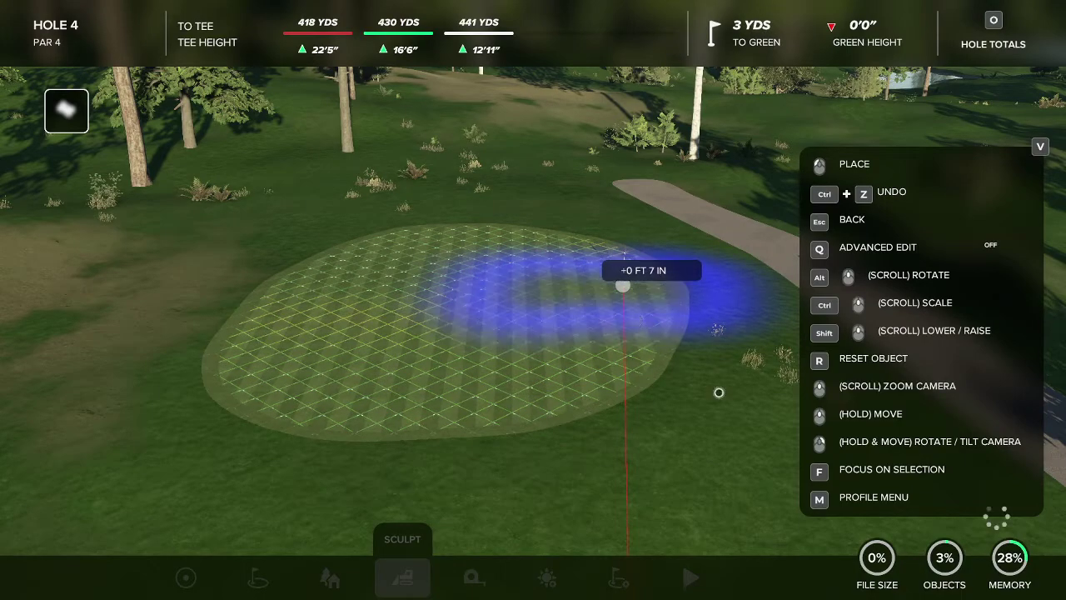
right_click_drag(500, 428, 510, 371)
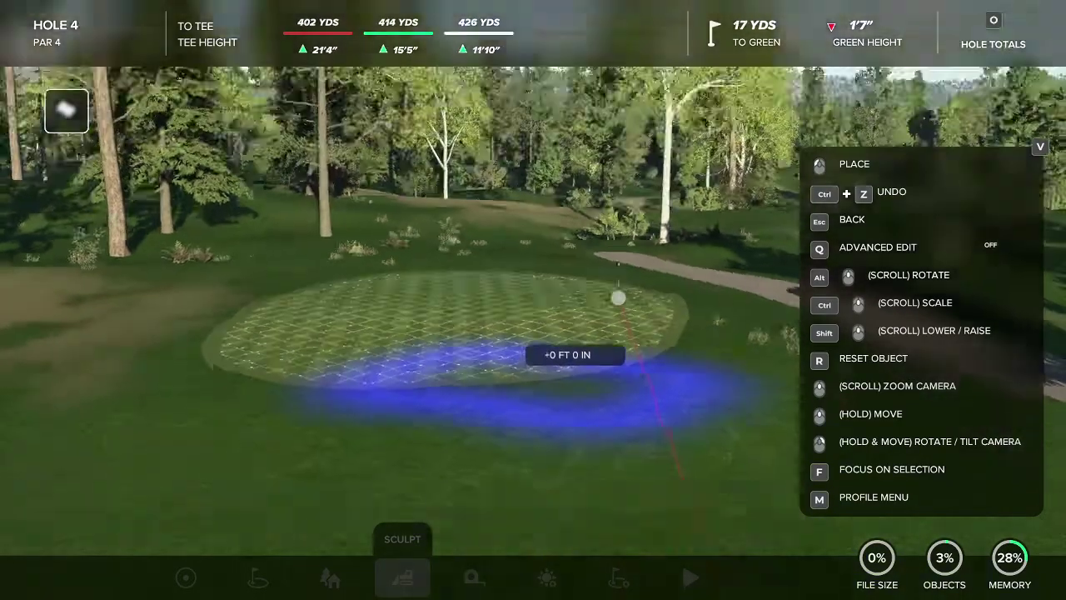
scroll(516, 374, "up", 3)
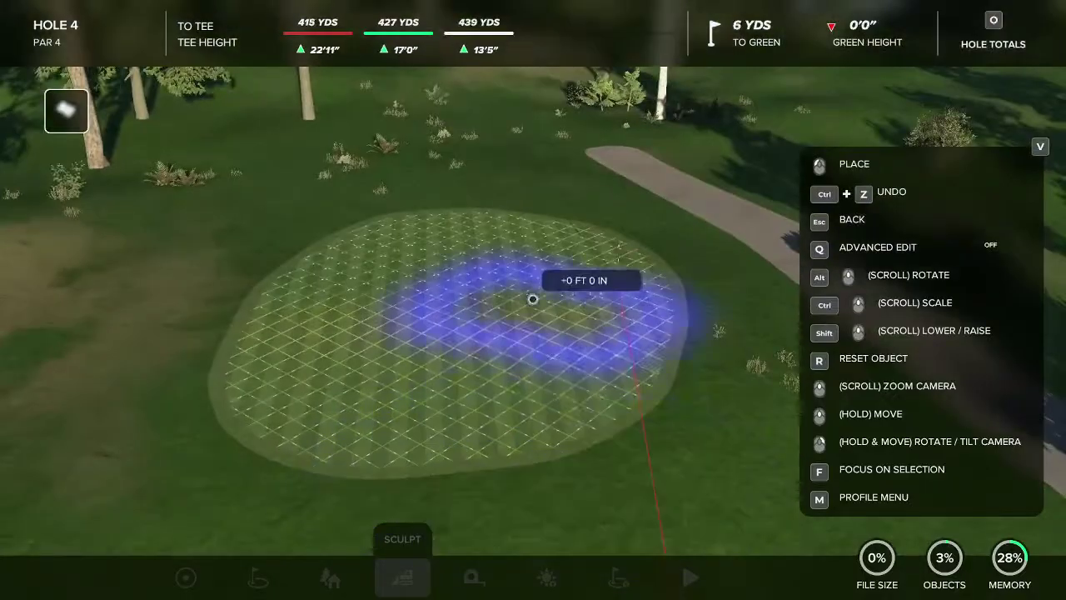
key("Escape")
Survey hole 4's green and its approach, from the fairway, from overhead and up close.
scroll(567, 373, "down", 3)
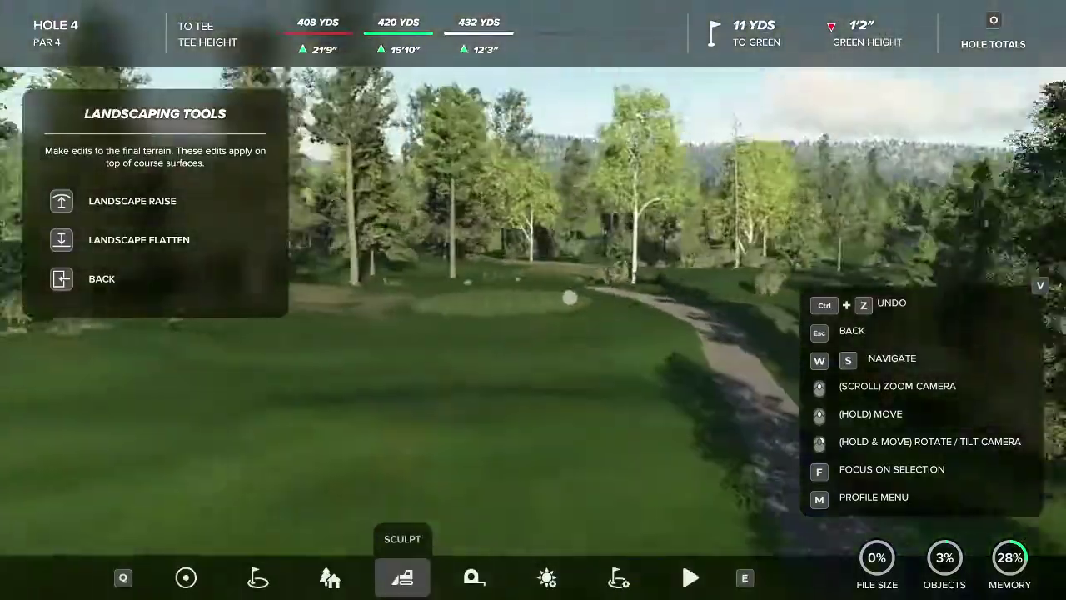
scroll(547, 295, "down", 8)
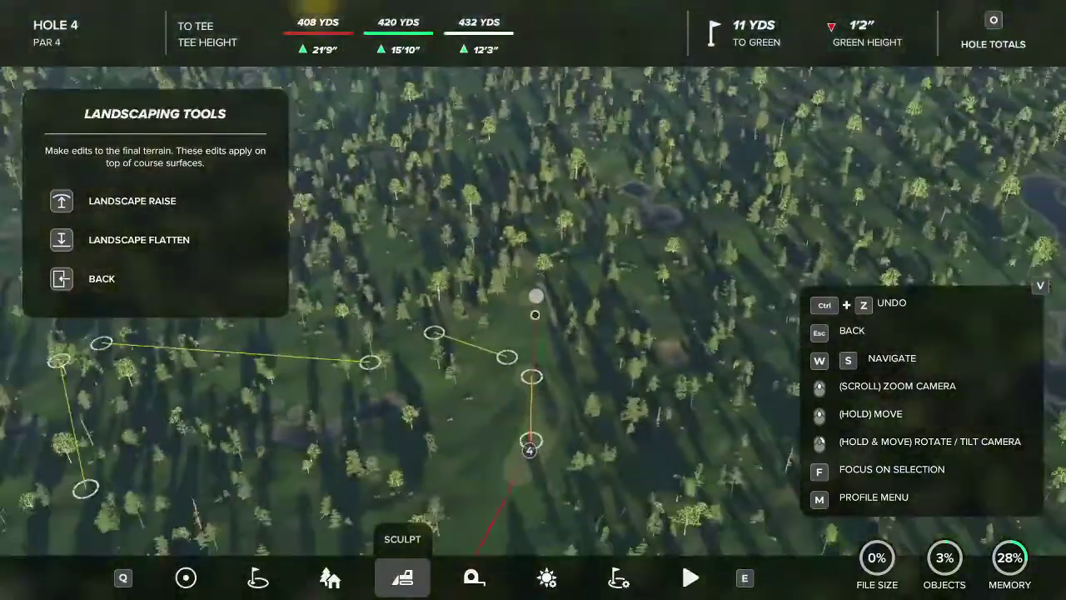
scroll(537, 309, "up", 6)
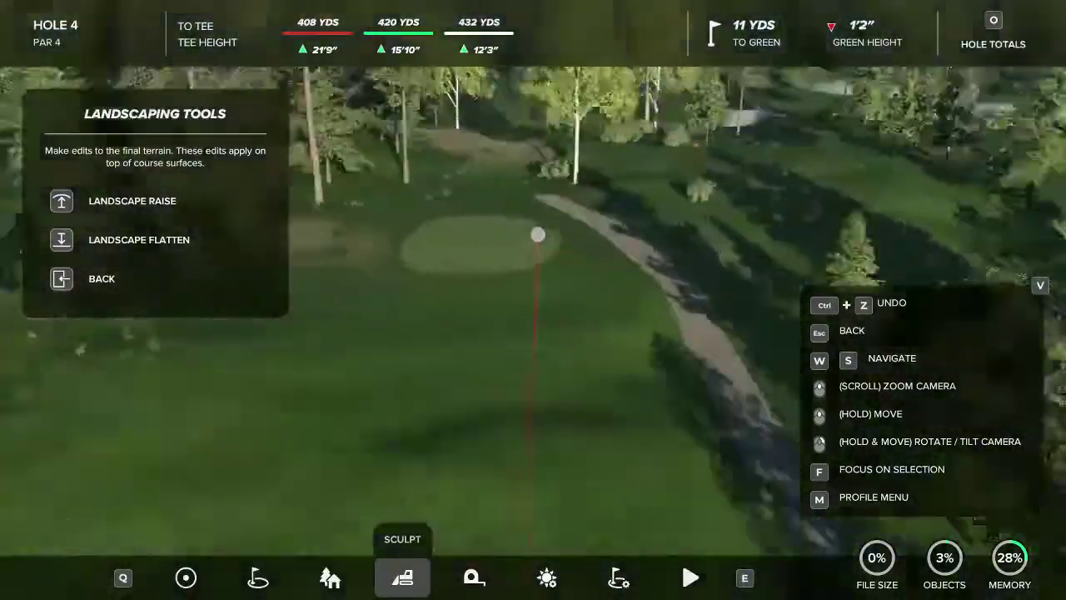
scroll(537, 250, "up", 6)
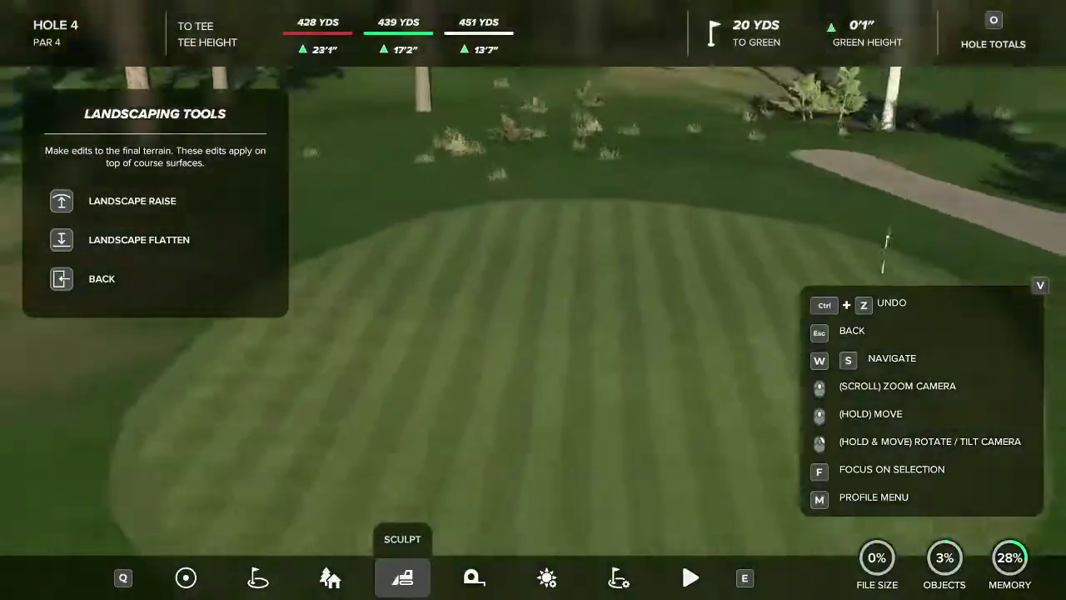
scroll(555, 299, "down", 3)
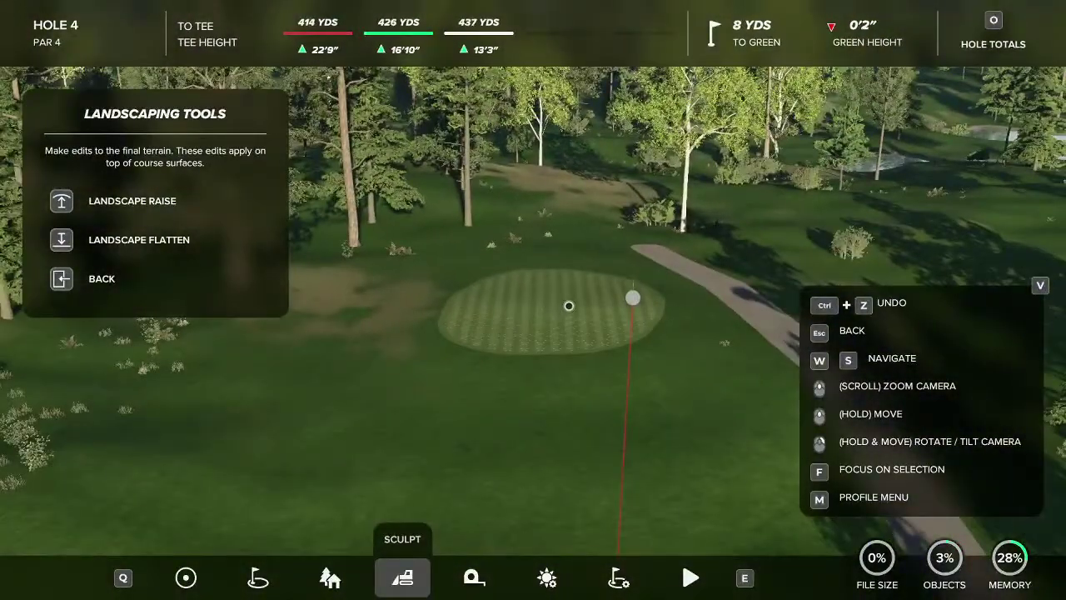
scroll(568, 306, "down", 4)
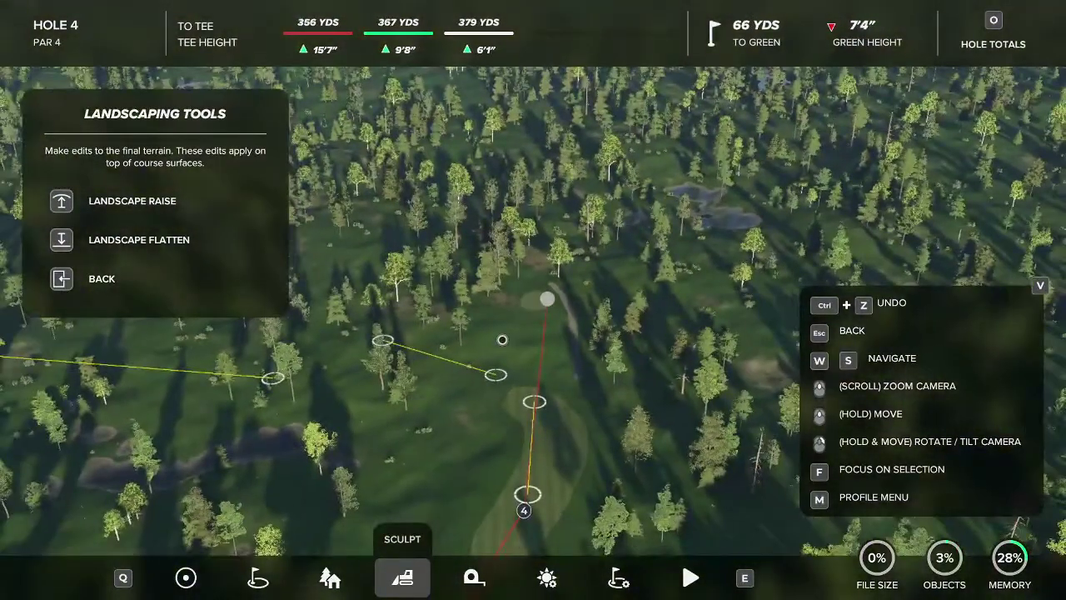
scroll(535, 303, "up", 5)
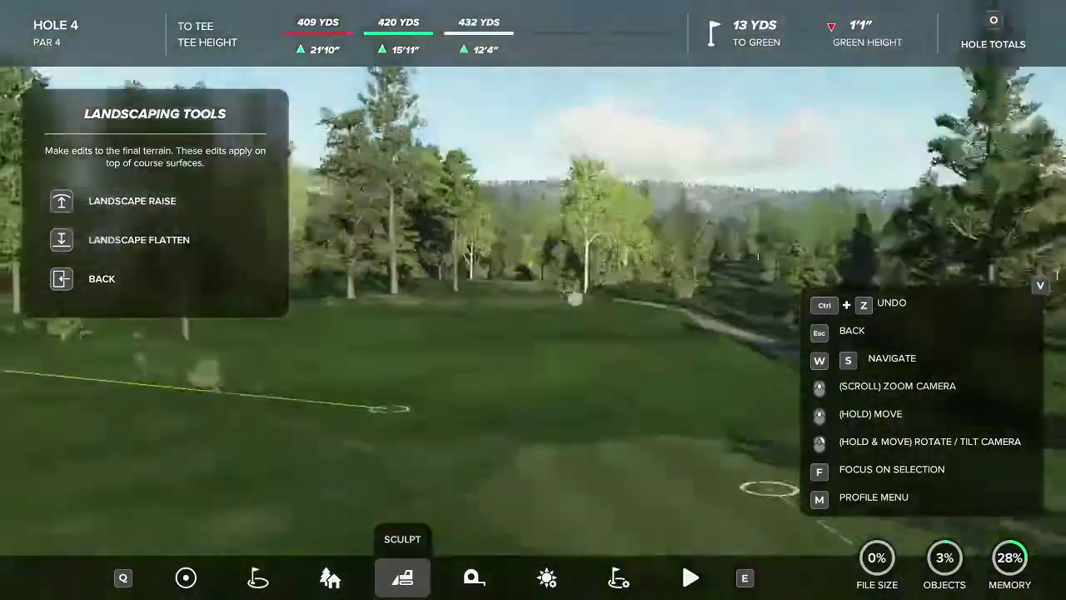